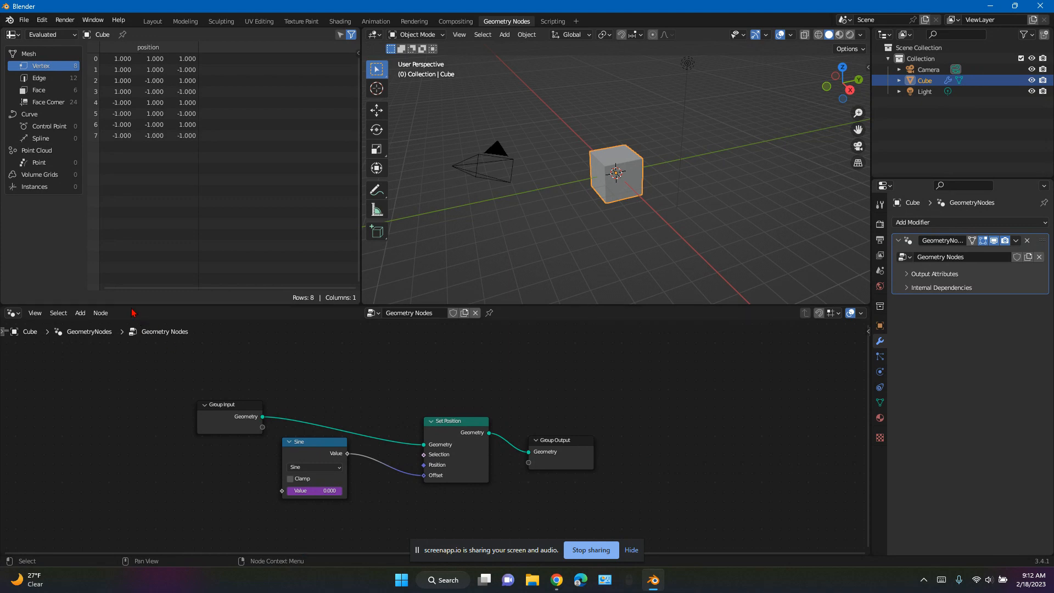
# - Play the cube's animation in the Layout workspace to preview its motion, and stop the playback
pyautogui.click(153, 21)
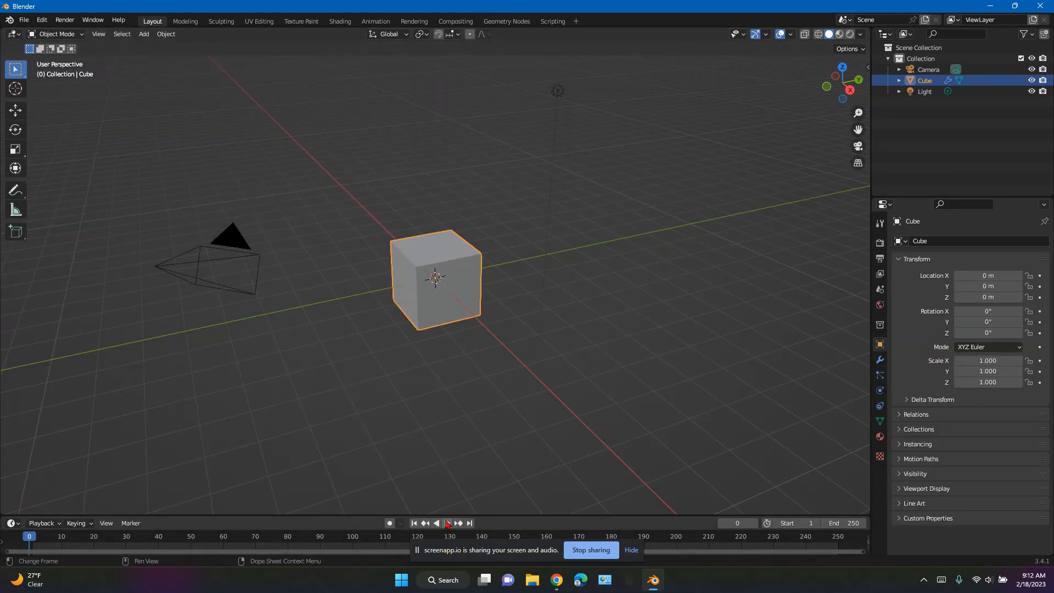
pyautogui.click(446, 523)
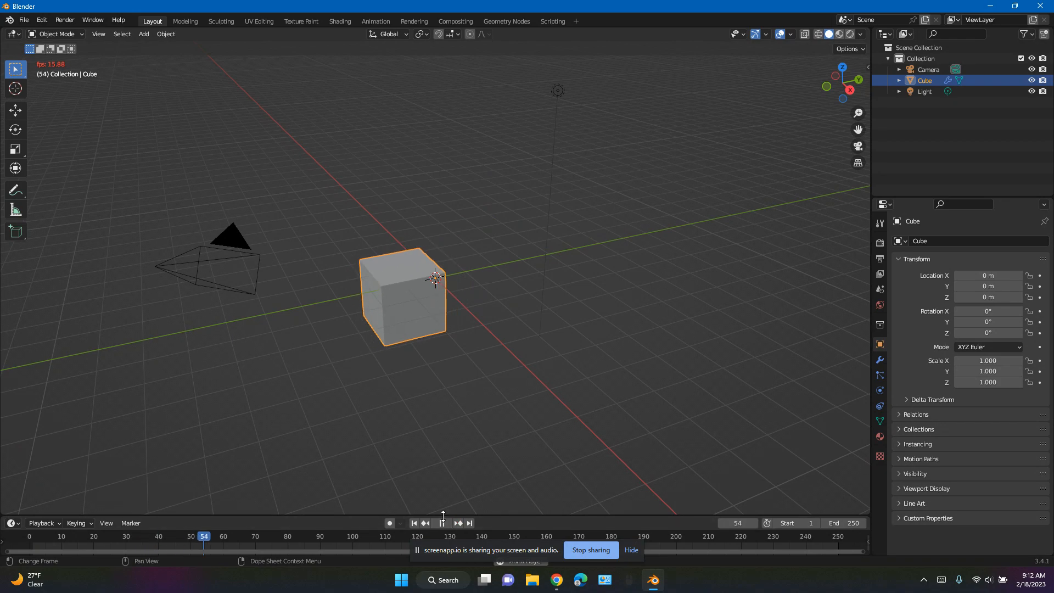
pyautogui.press('space')
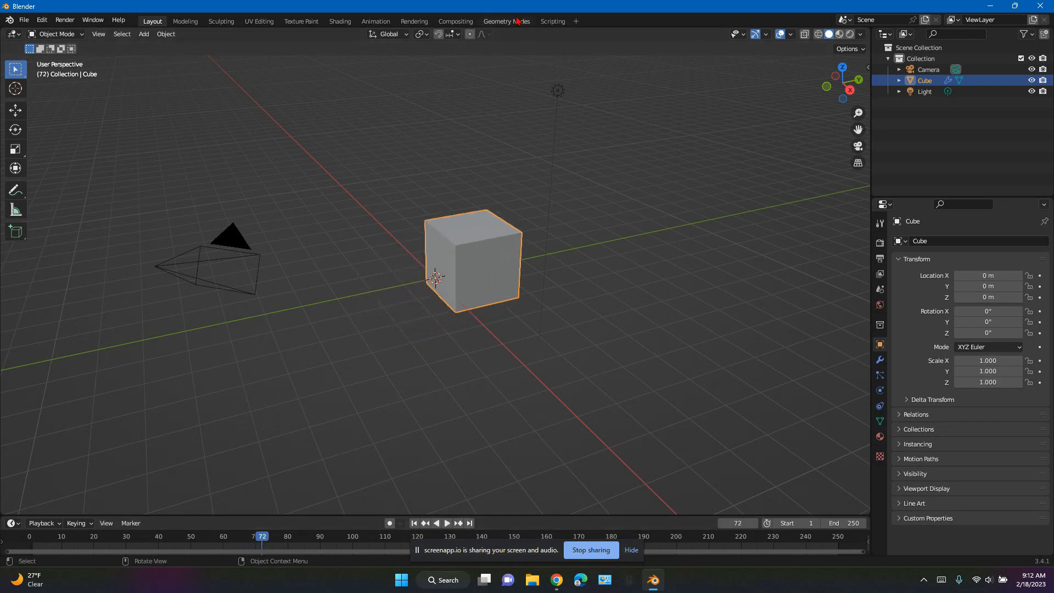
# - In the Geometry Nodes workspace, unlink the cube's existing node tree and create a new one
pyautogui.click(506, 21)
pyautogui.rightClick(314, 458)
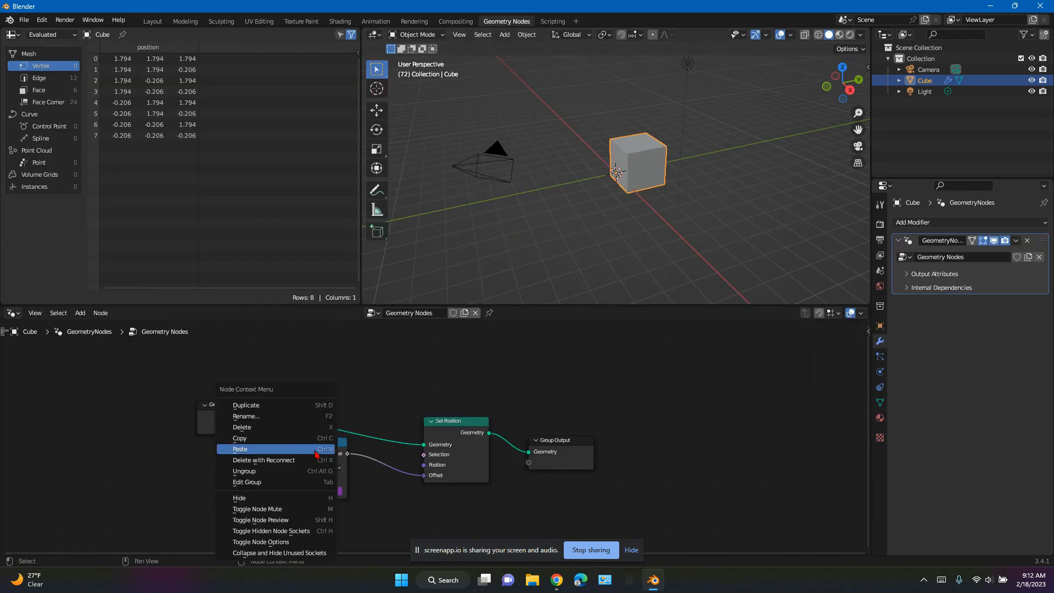
pyautogui.click(475, 313)
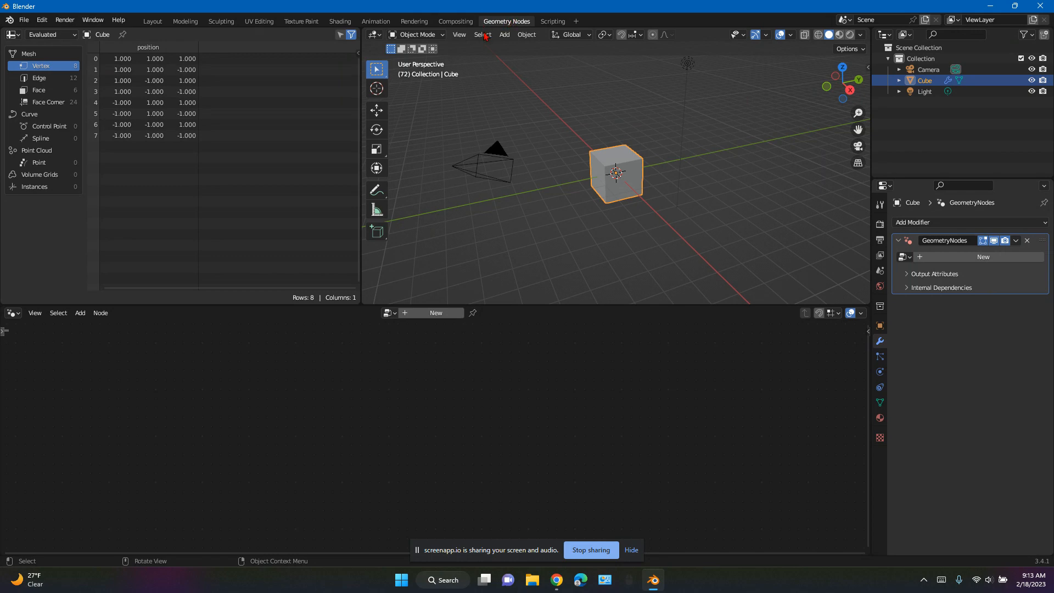
pyautogui.click(449, 314)
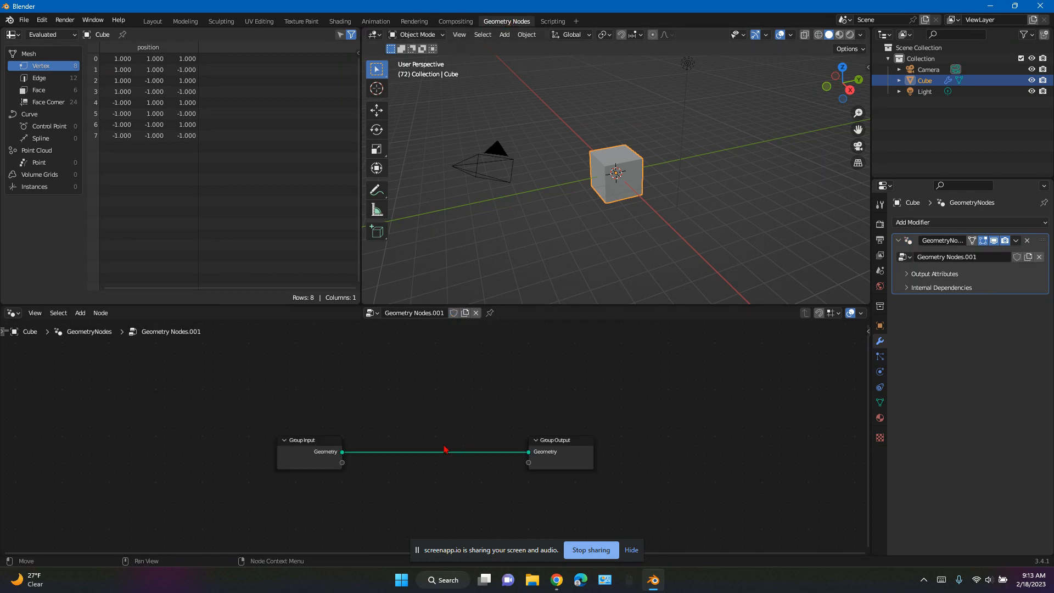
# - Move the Group Input and Group Output nodes upward and farther apart to make room between them
pyautogui.moveTo(320, 457)
pyautogui.mouseDown()
pyautogui.moveTo(311, 427)
pyautogui.moveTo(302, 454)
pyautogui.mouseUp()
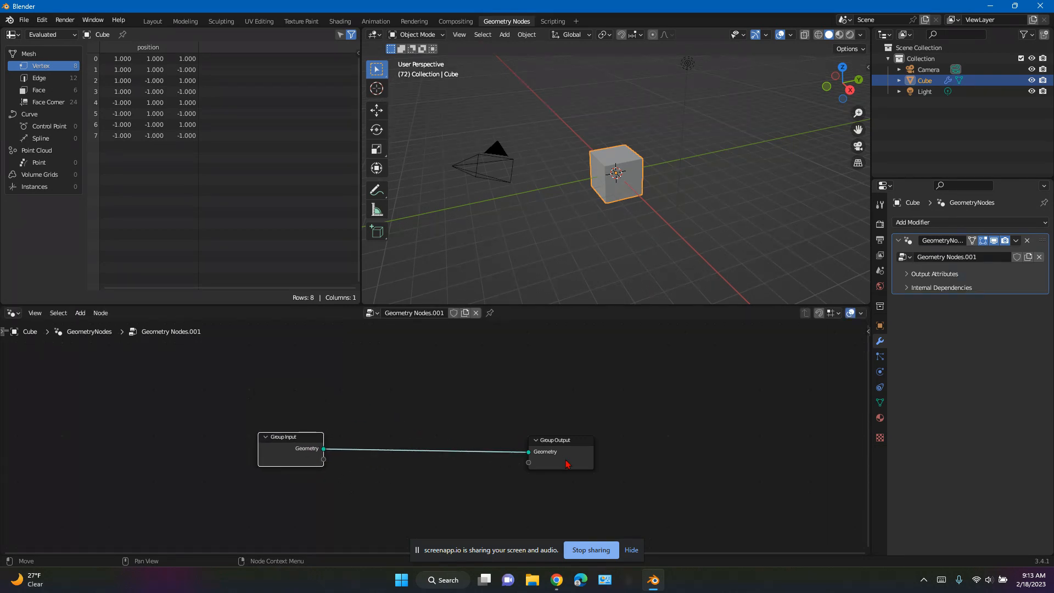
pyautogui.moveTo(567, 461); pyautogui.dragTo(606, 392)
pyautogui.moveTo(292, 437); pyautogui.dragTo(240, 405)
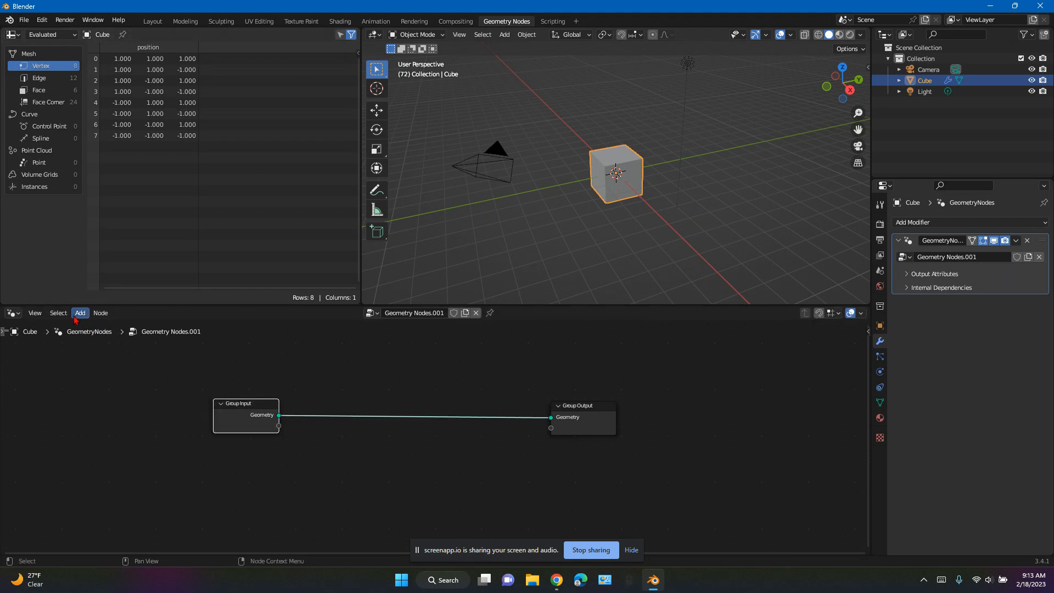
# - Add a Math node and place it just below the link between Group Input and Group Output
pyautogui.click(83, 314)
pyautogui.click(139, 399)
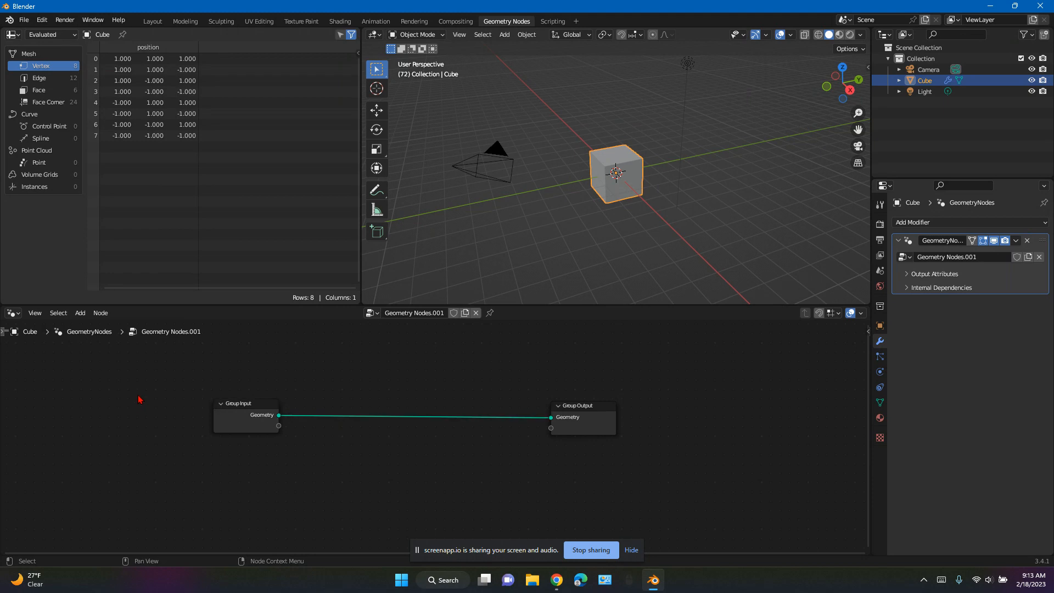
pyautogui.click(81, 312)
pyautogui.hotkey('shift', 'a')
pyautogui.click(83, 308)
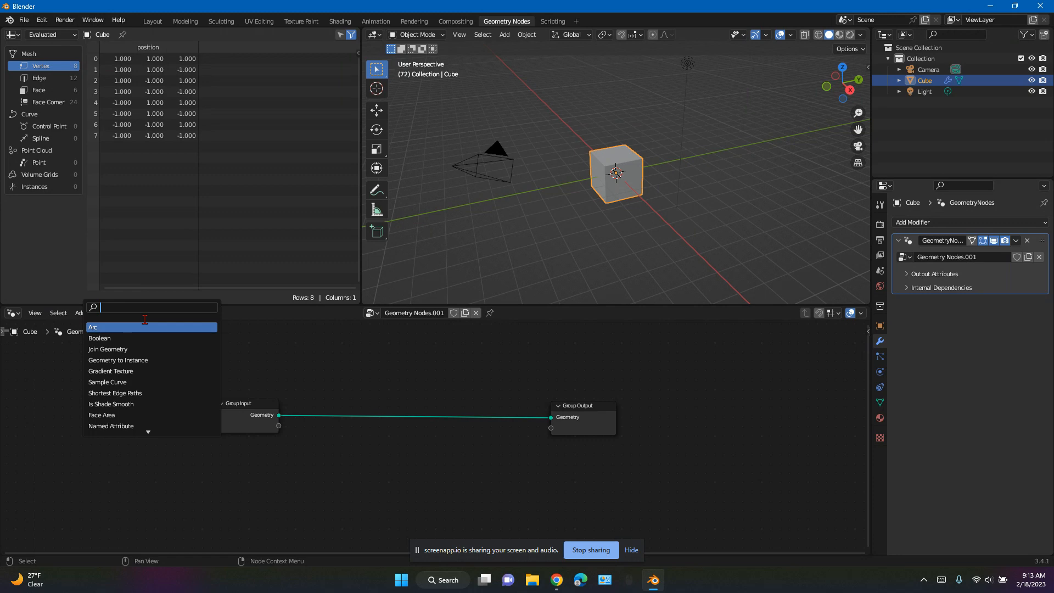
pyautogui.write('math')
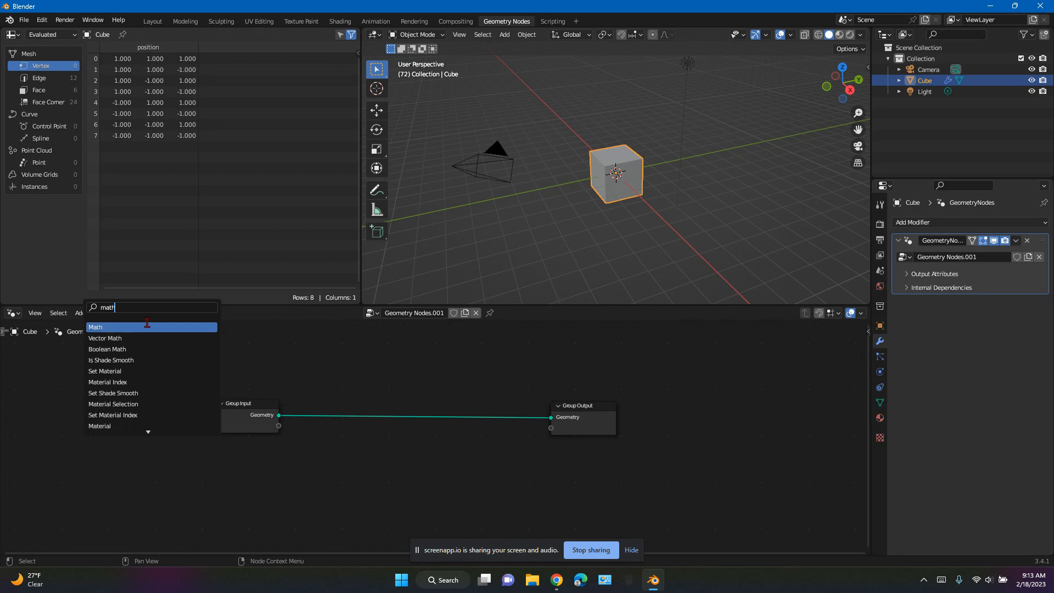
pyautogui.click(147, 325)
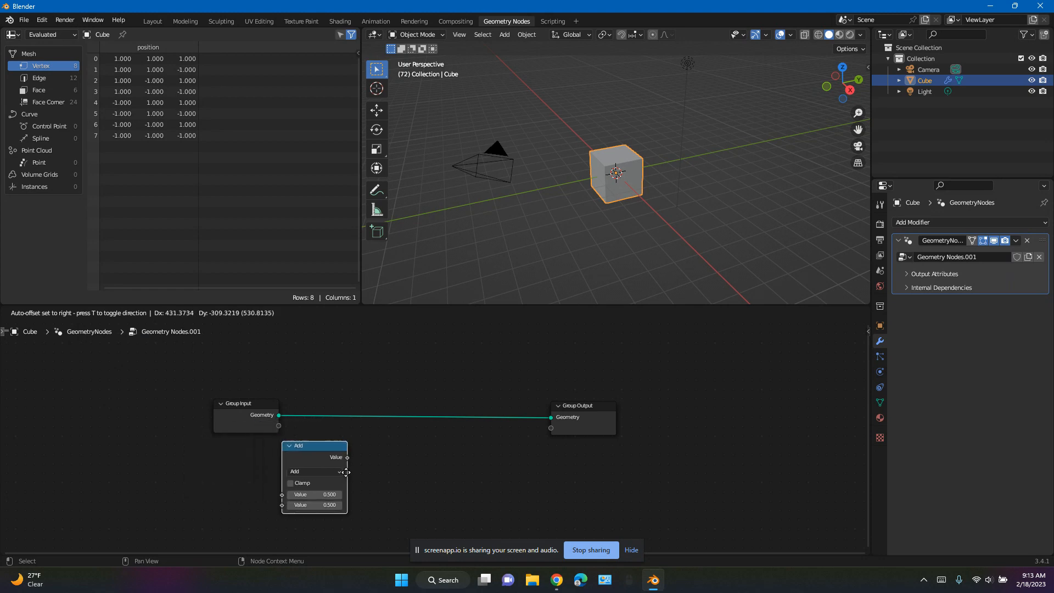
pyautogui.click(346, 472)
# - Set the Math node's operation to Sine and shift the node slightly toward Group Output
pyautogui.click(330, 472)
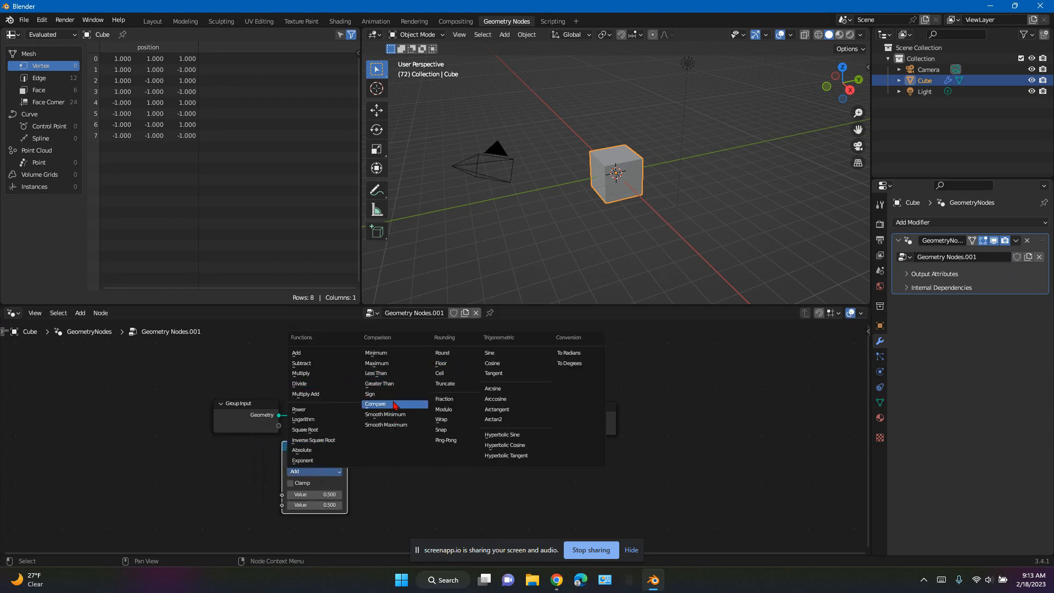
pyautogui.click(505, 357)
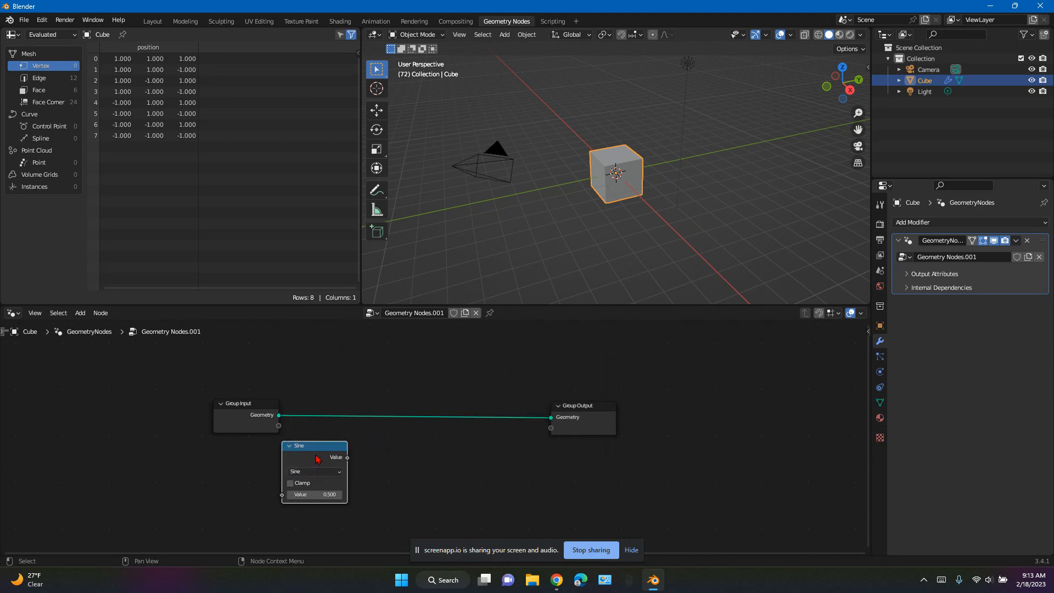
pyautogui.moveTo(322, 446); pyautogui.dragTo(362, 436)
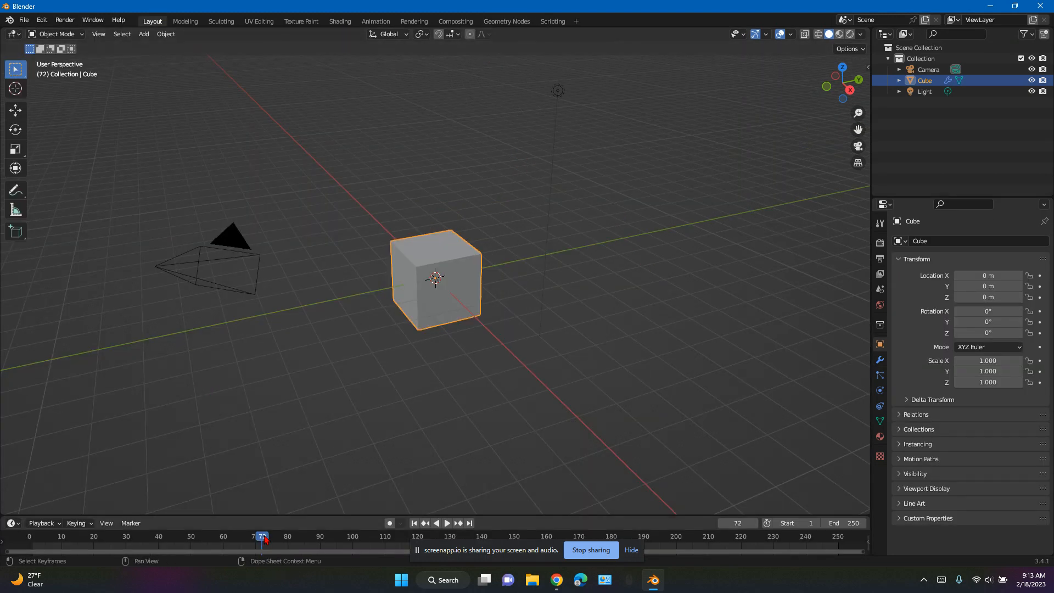
# - Play the animation briefly in the Layout workspace and return the timeline to frame 0
pyautogui.click(447, 523)
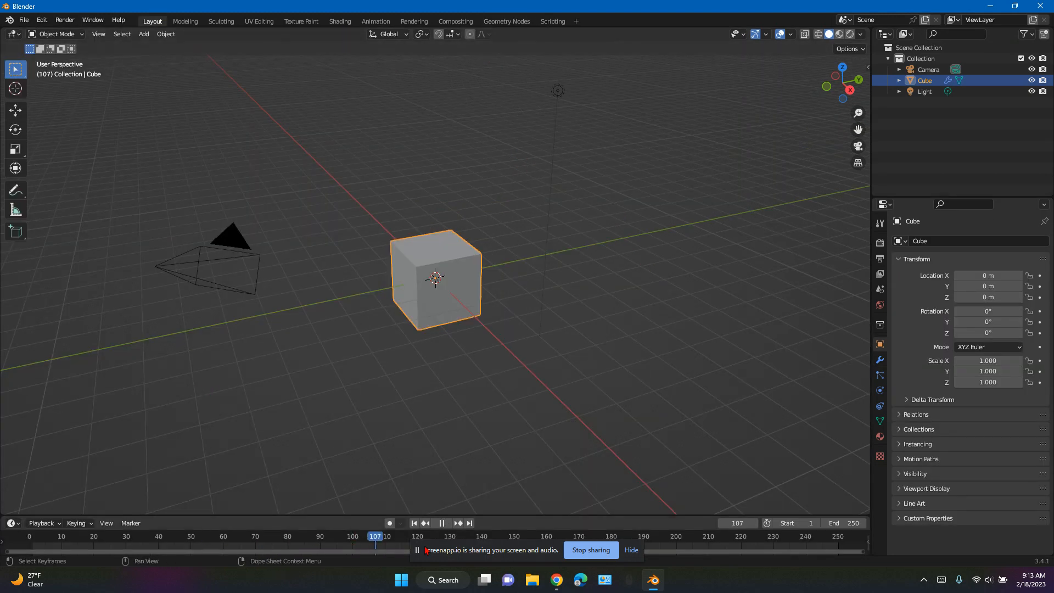
pyautogui.press('Escape')
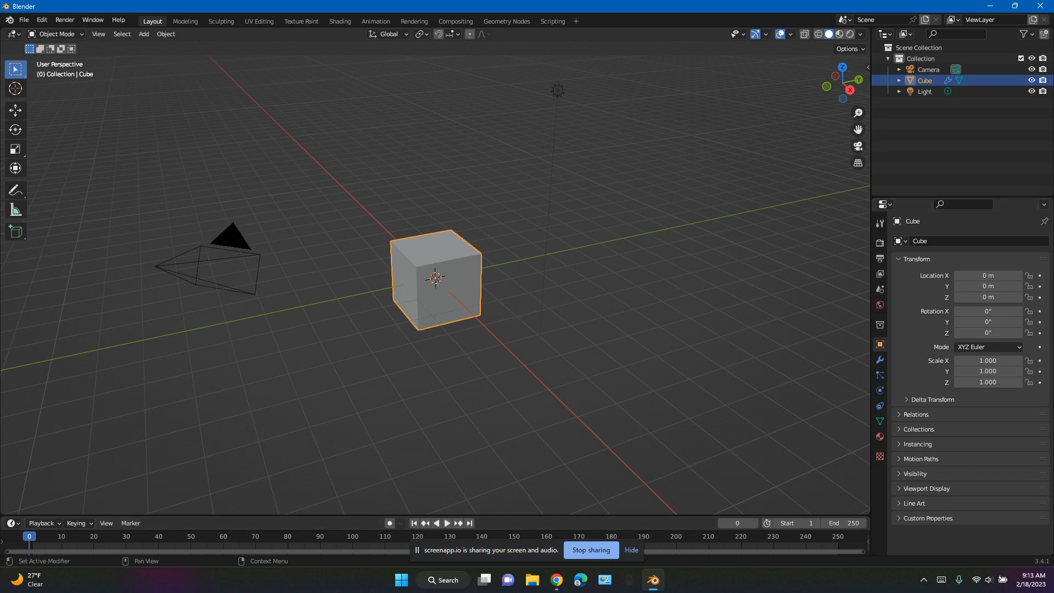
# - Return to the Geometry Nodes workspace and drive the Sine node's value with the expression #frame
pyautogui.click(506, 20)
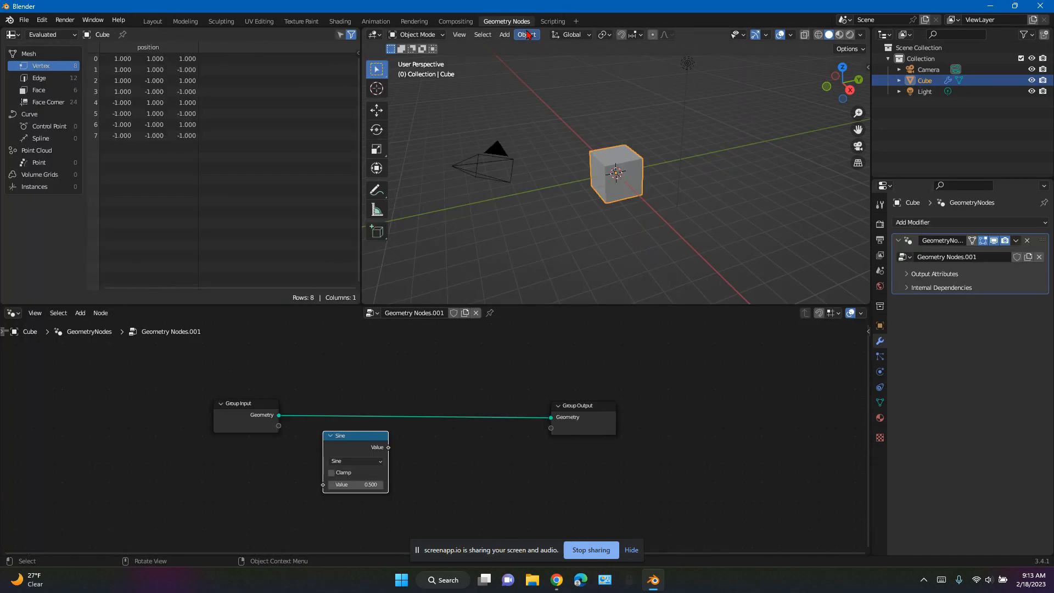
pyautogui.click(356, 485)
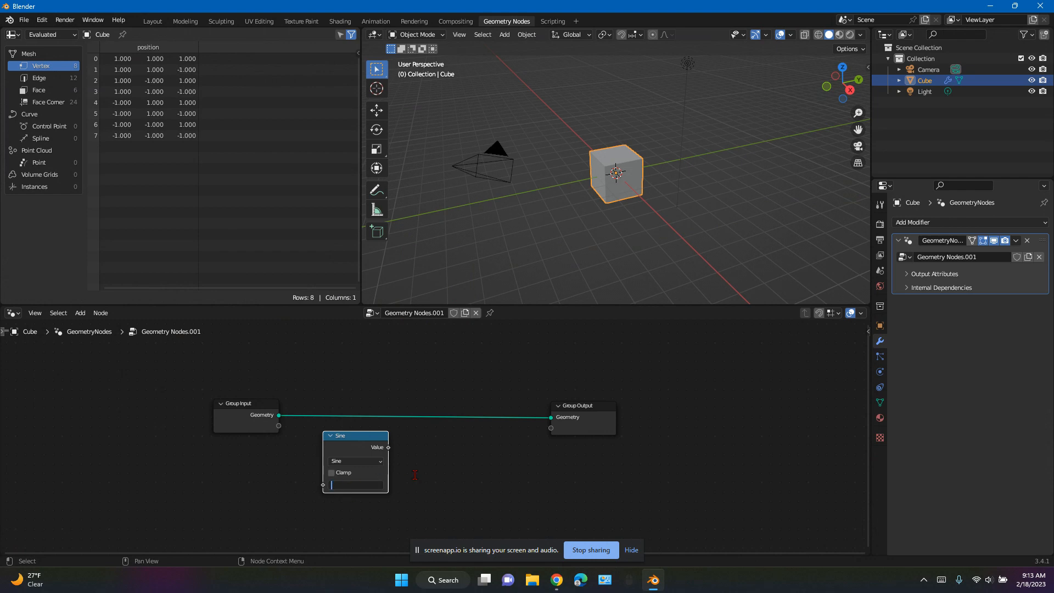
pyautogui.write('#frame')
pyautogui.press('Return')
pyautogui.moveTo(389, 448)
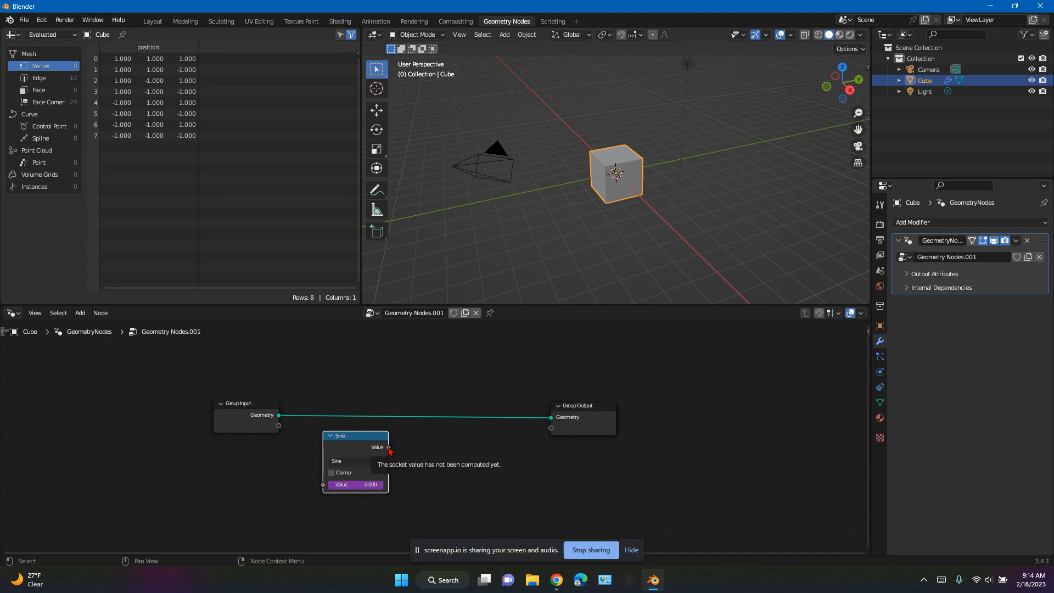
# - Add a Set Position node and place it between the Sine node and Group Output, clear of the existing link
pyautogui.click(80, 312)
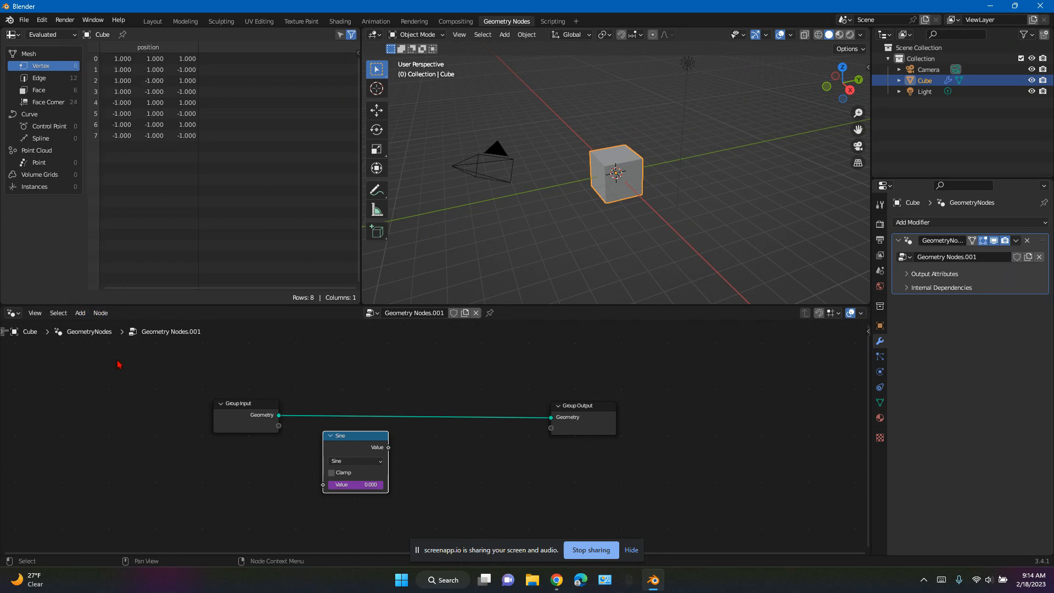
pyautogui.hotkey('shift', 'a')
pyautogui.click(72, 309)
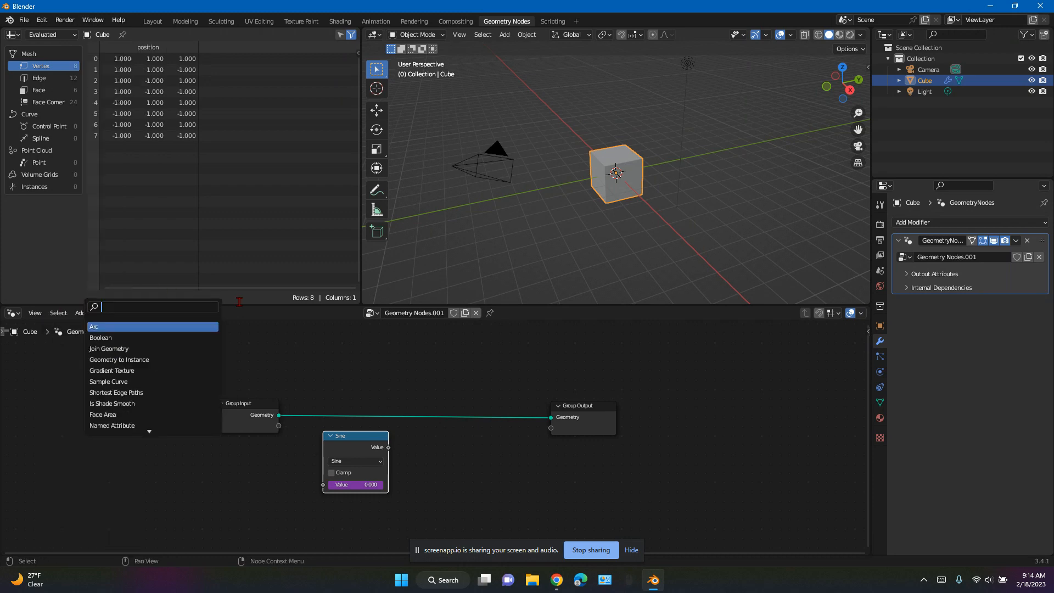
pyautogui.write('set posit')
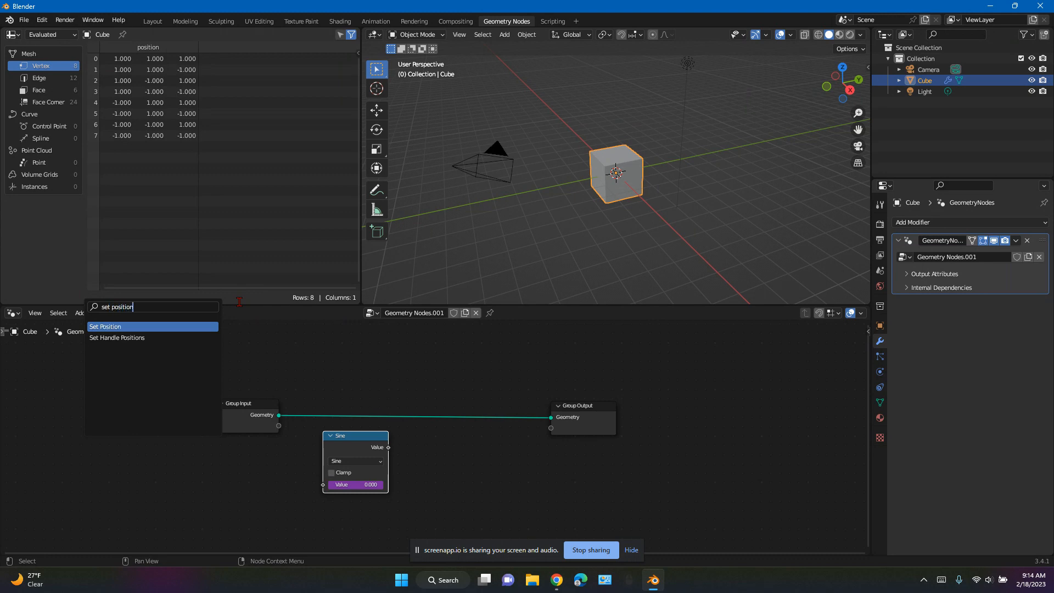
pyautogui.write('ion')
pyautogui.press('Return')
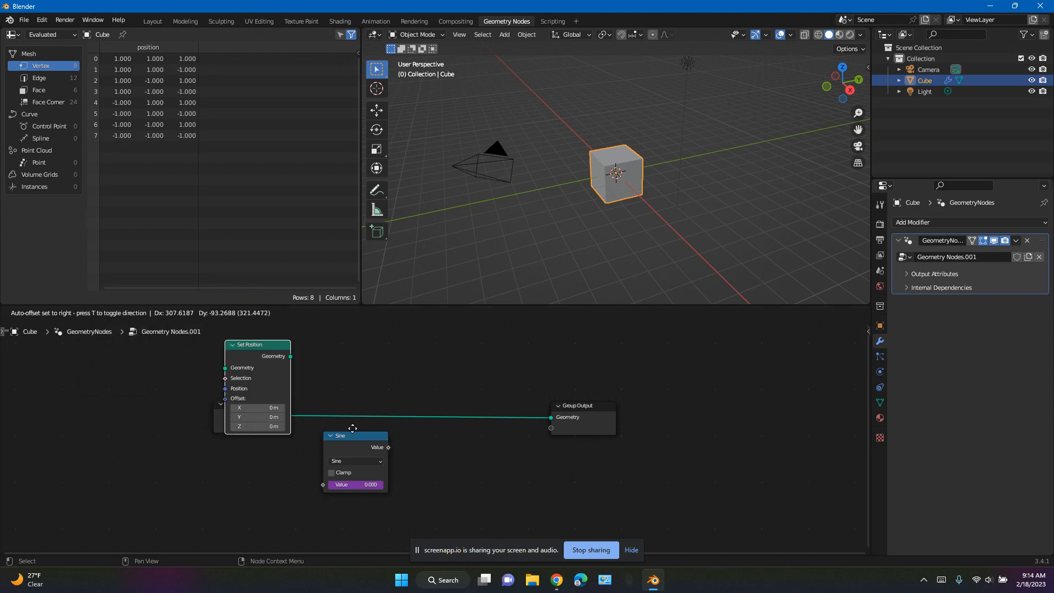
pyautogui.click(497, 447)
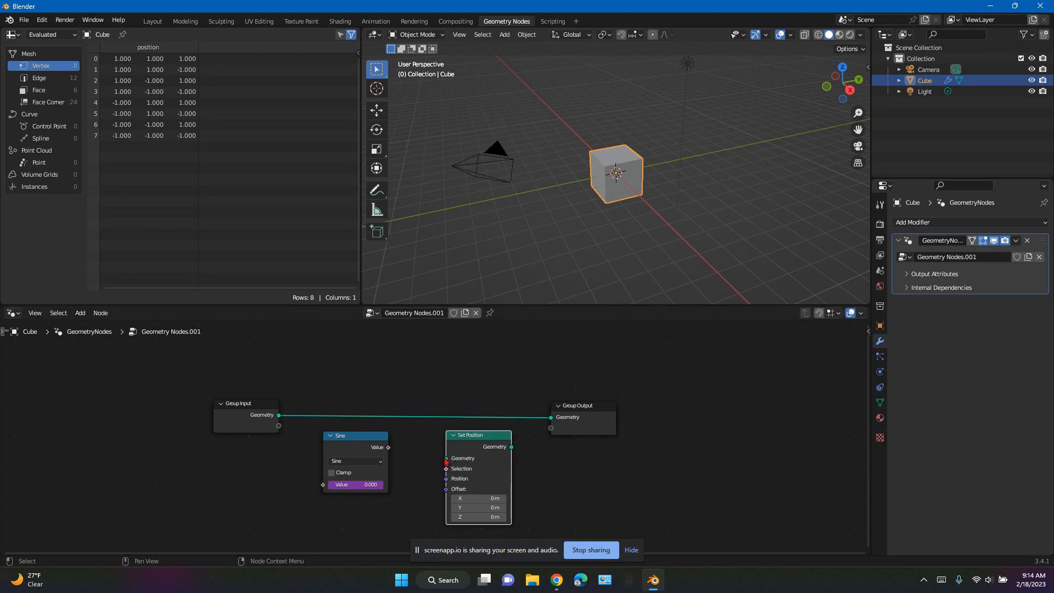
# - Route the Group Input geometry through Set Position to Group Output, and connect the Sine value to the Set Position offset
pyautogui.moveTo(446, 459); pyautogui.dragTo(282, 418)
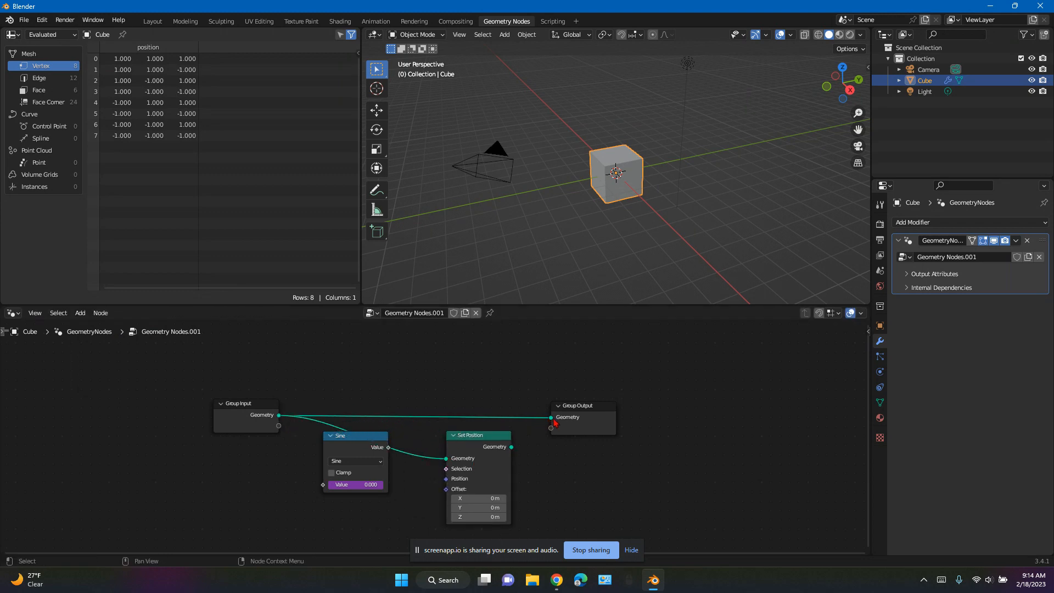
pyautogui.moveTo(551, 418); pyautogui.dragTo(386, 373)
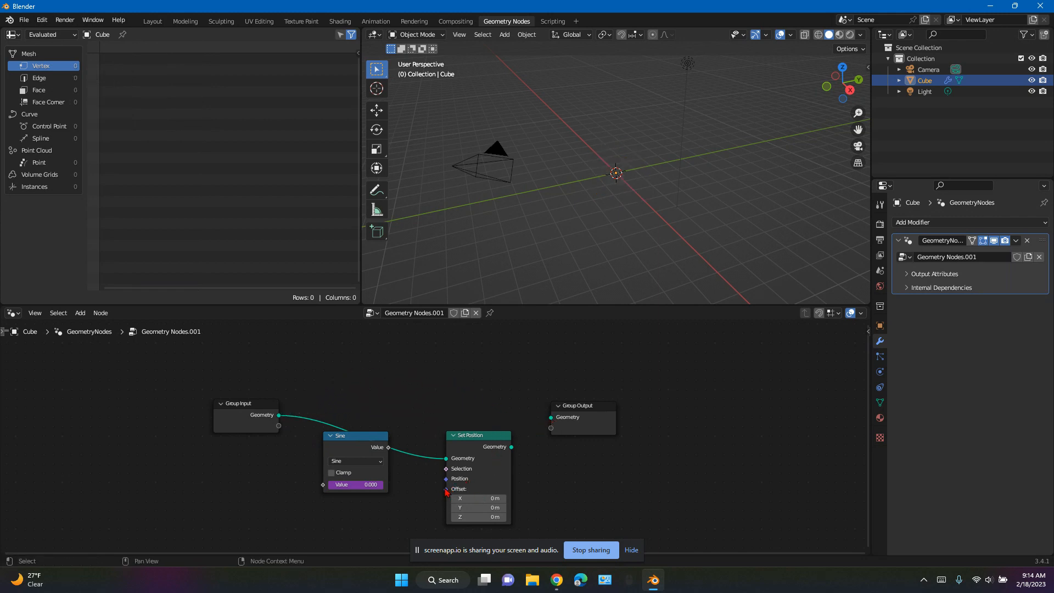
pyautogui.moveTo(446, 491); pyautogui.dragTo(339, 459)
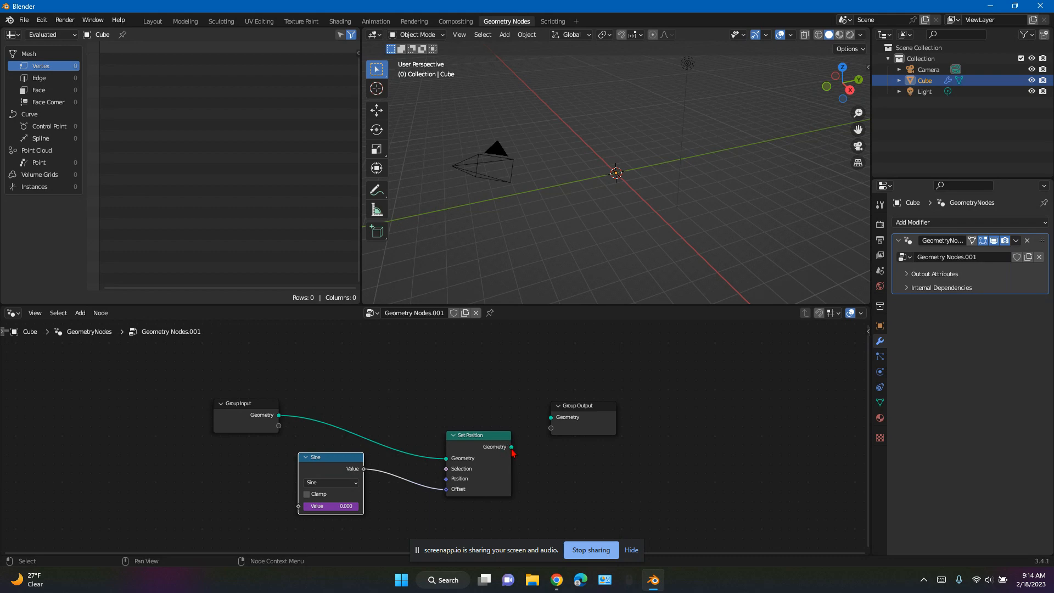
pyautogui.moveTo(512, 449); pyautogui.dragTo(552, 429)
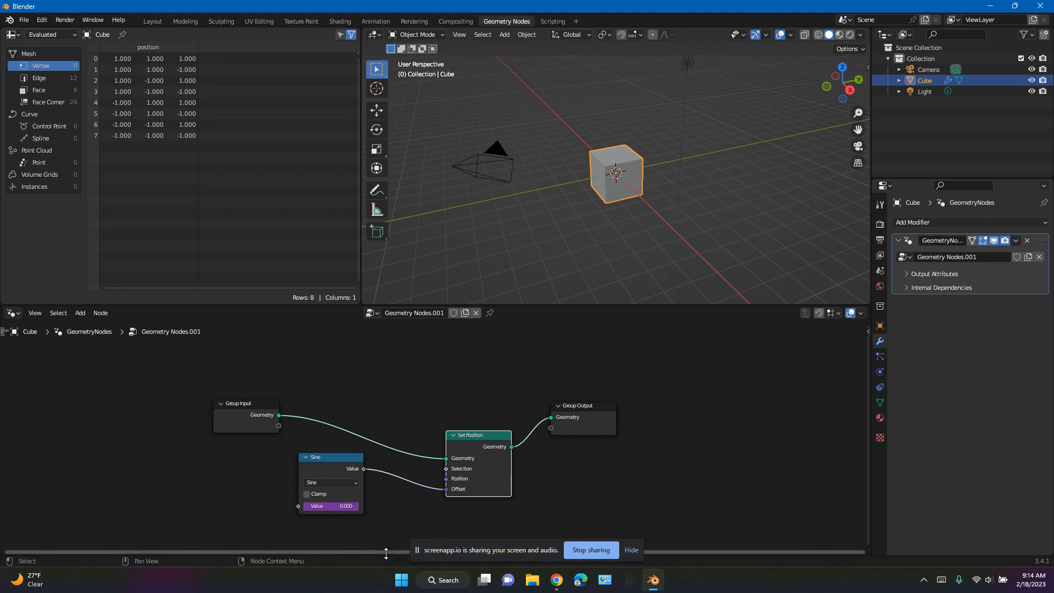
# - Hide the screen-sharing bar and split the node editor horizontally to create a second area along its lower part
pyautogui.click(633, 550)
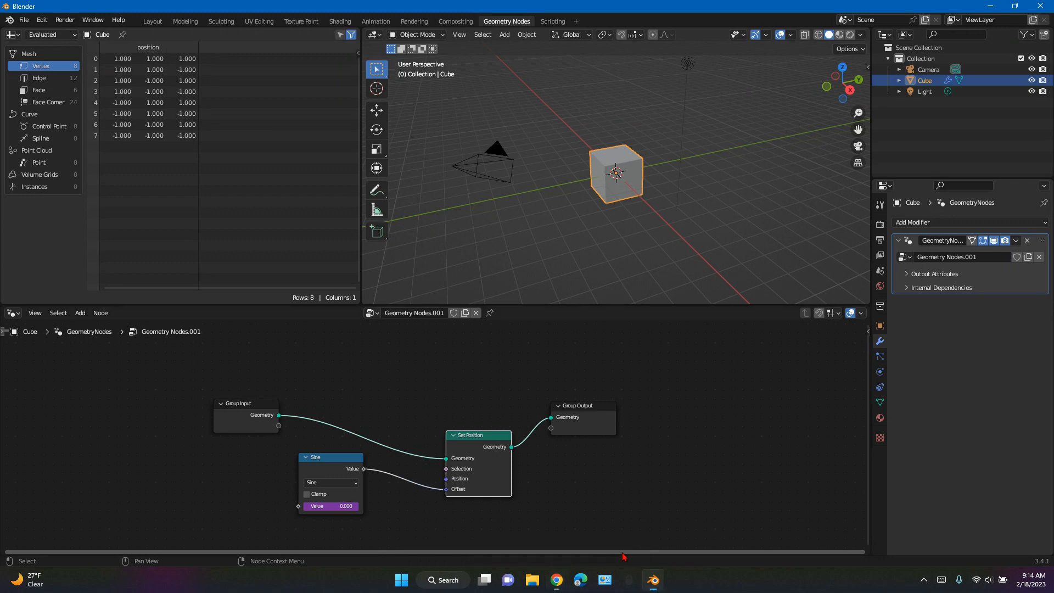
pyautogui.rightClick(398, 553)
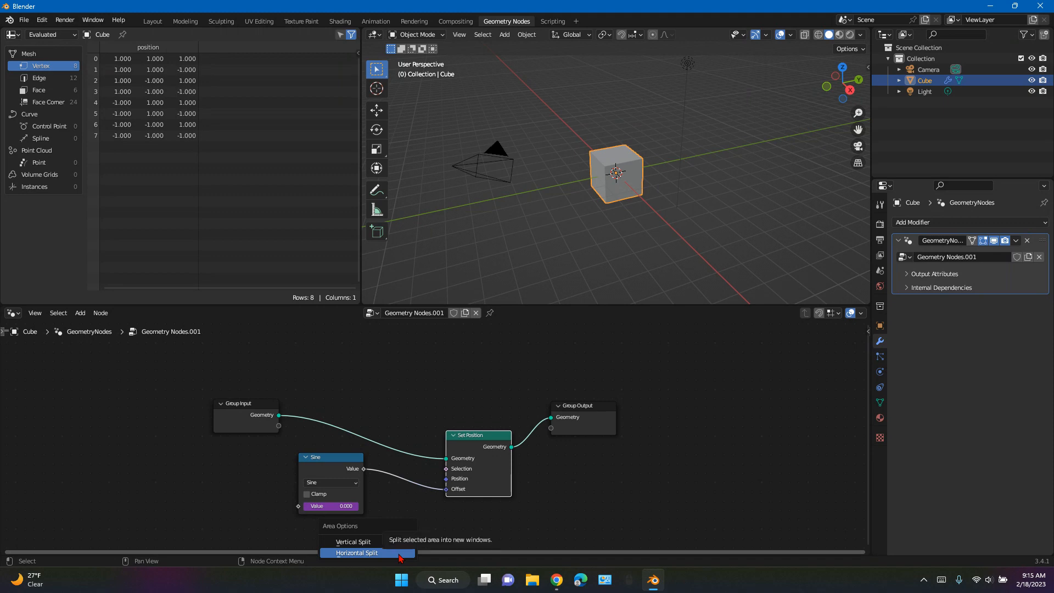
pyautogui.click(399, 555)
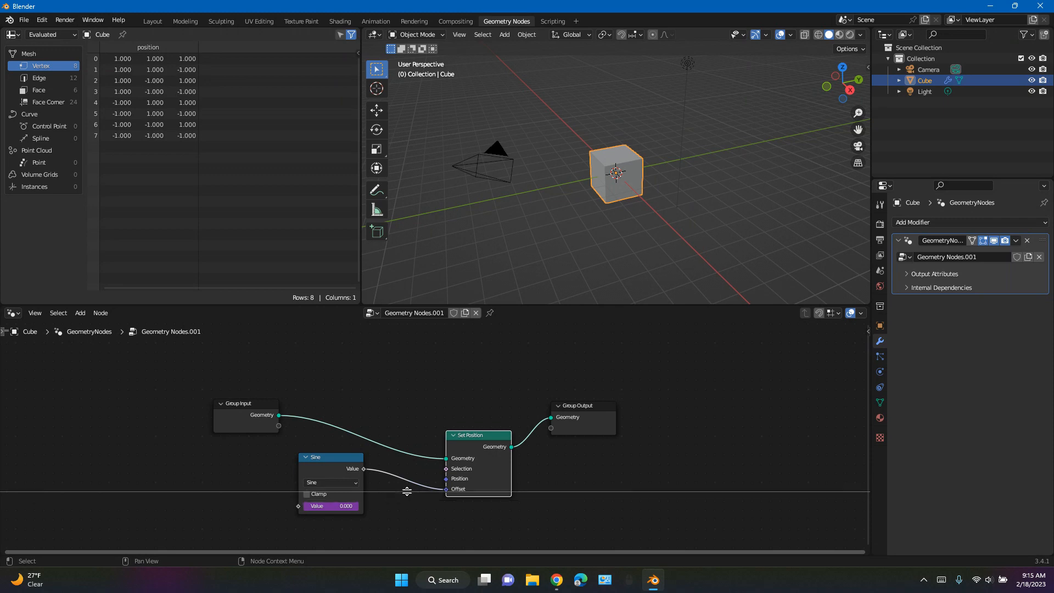
pyautogui.click(407, 492)
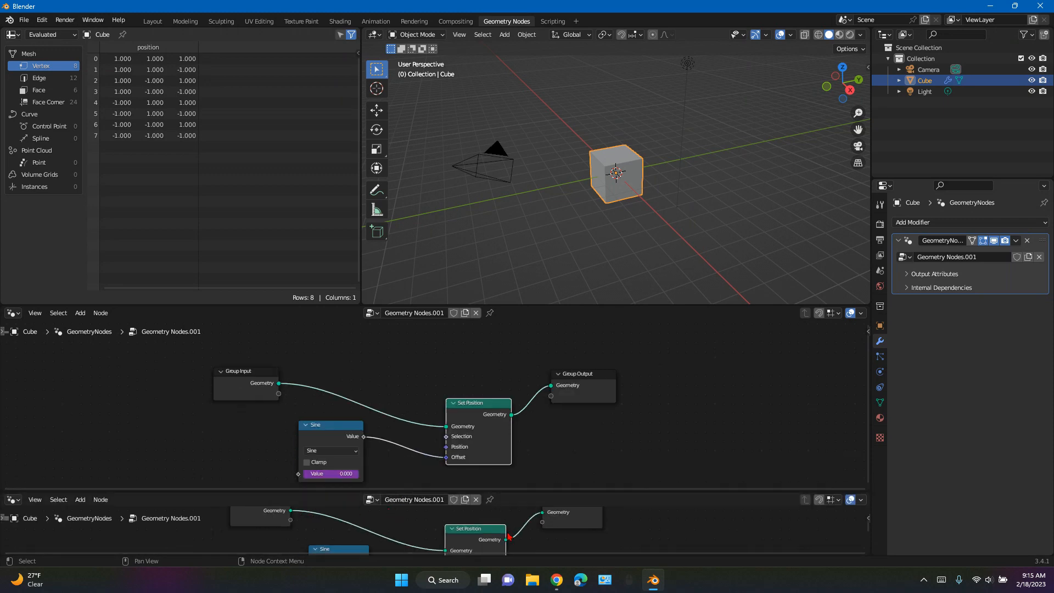
# - Change the lower node editor area into a Timeline and play the animation briefly before stopping it
pyautogui.scroll(2, 509, 536)
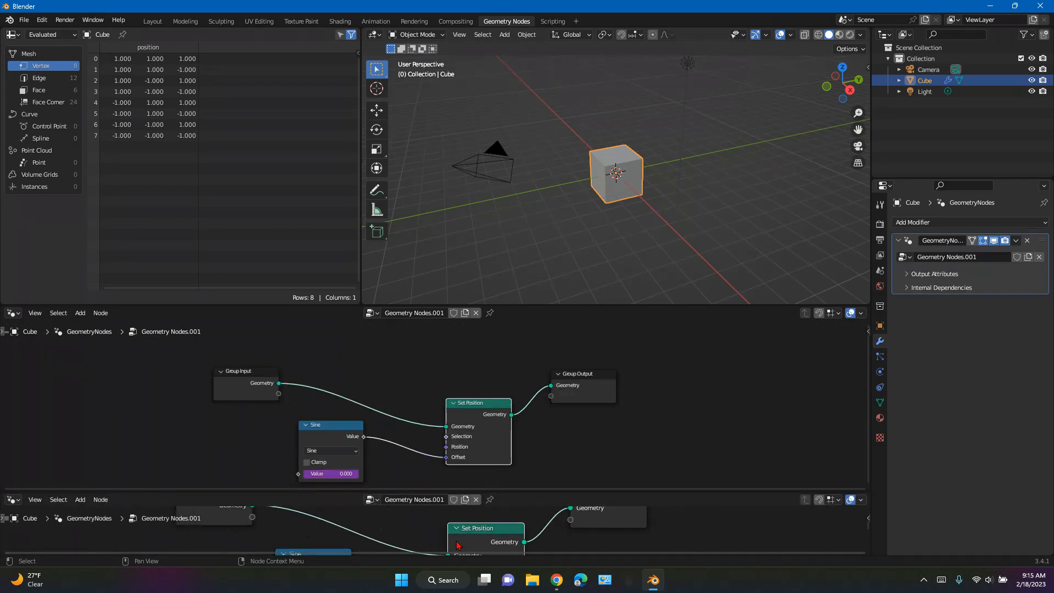
pyautogui.click(13, 501)
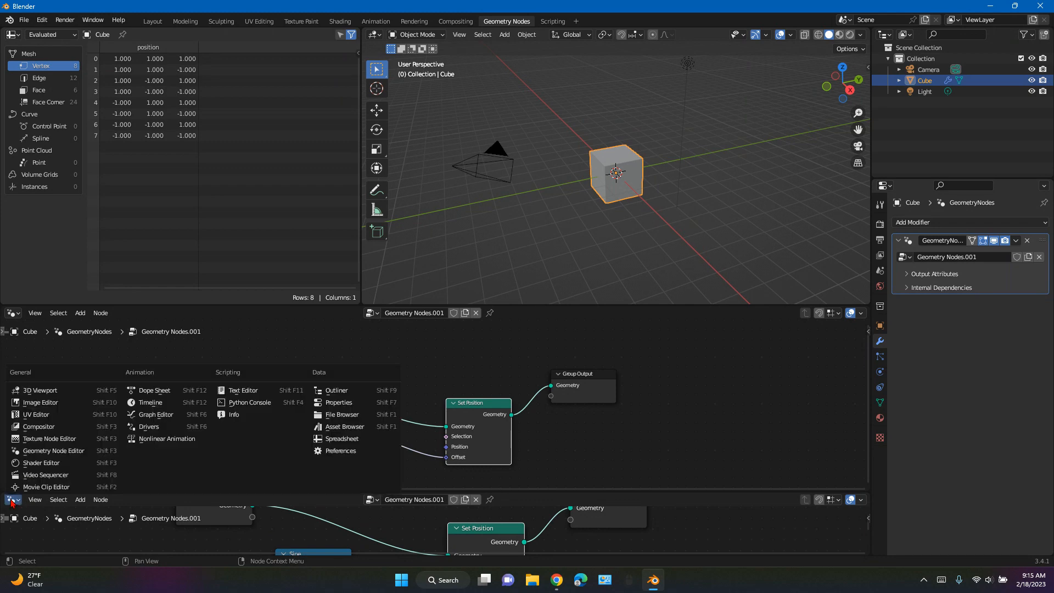
pyautogui.click(145, 403)
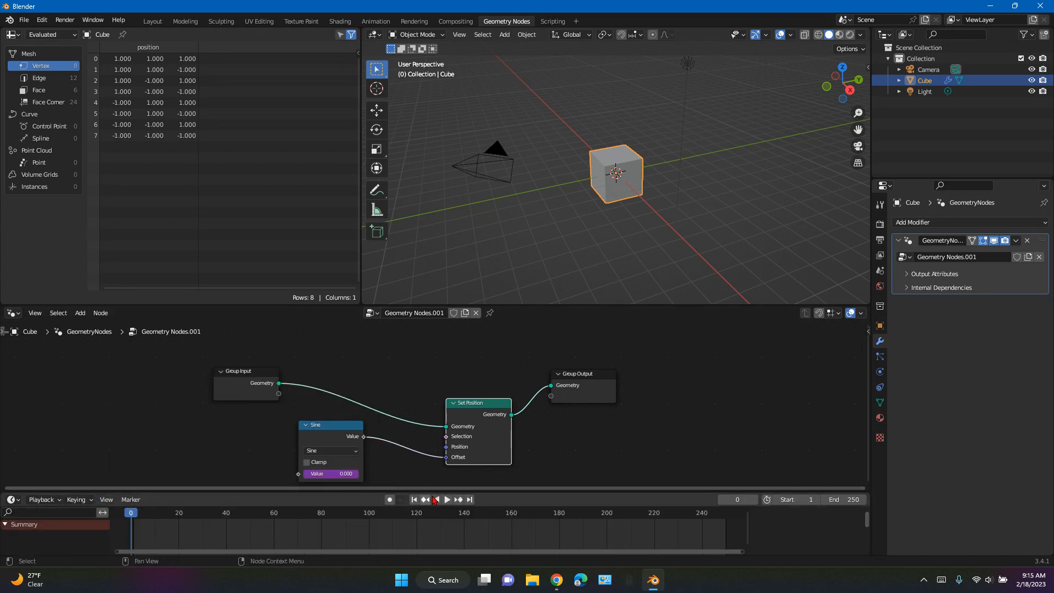
pyautogui.click(448, 500)
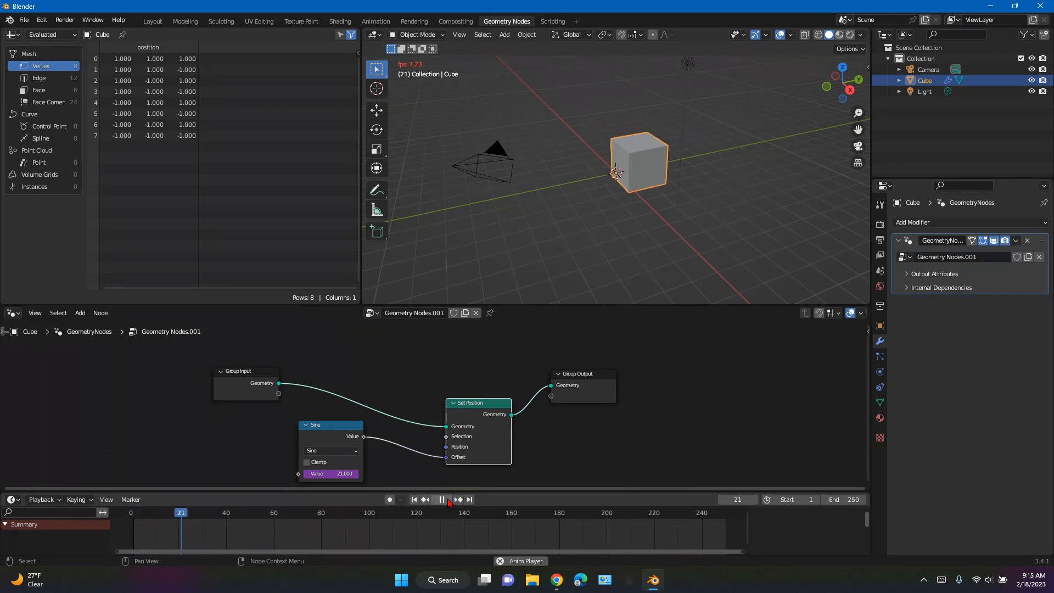
pyautogui.click(442, 500)
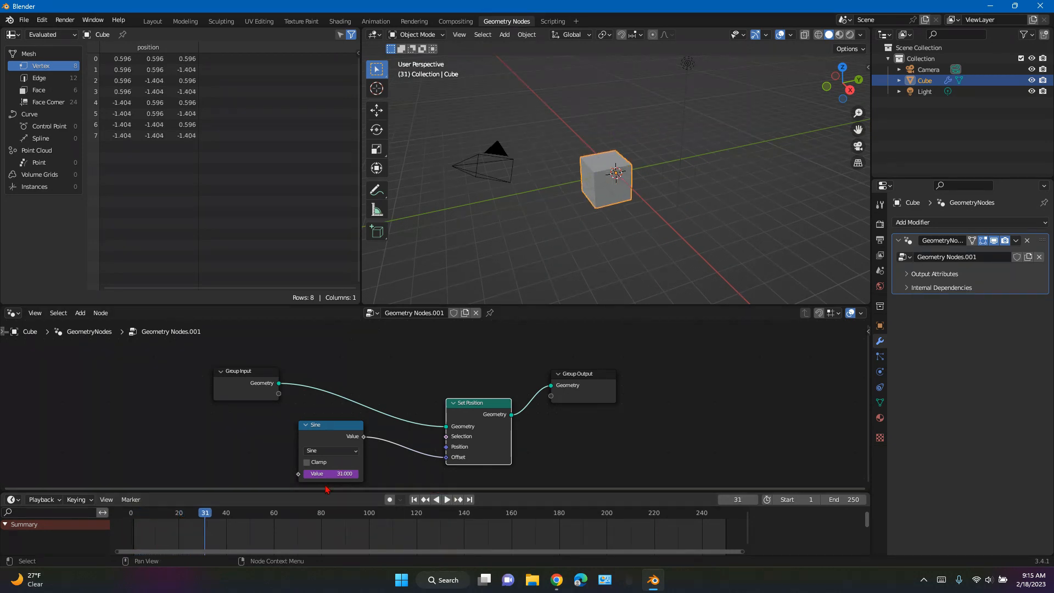
# - Replace the Sine node's value with the expression #frame/10
pyautogui.click(331, 473)
pyautogui.press('BackSpace')
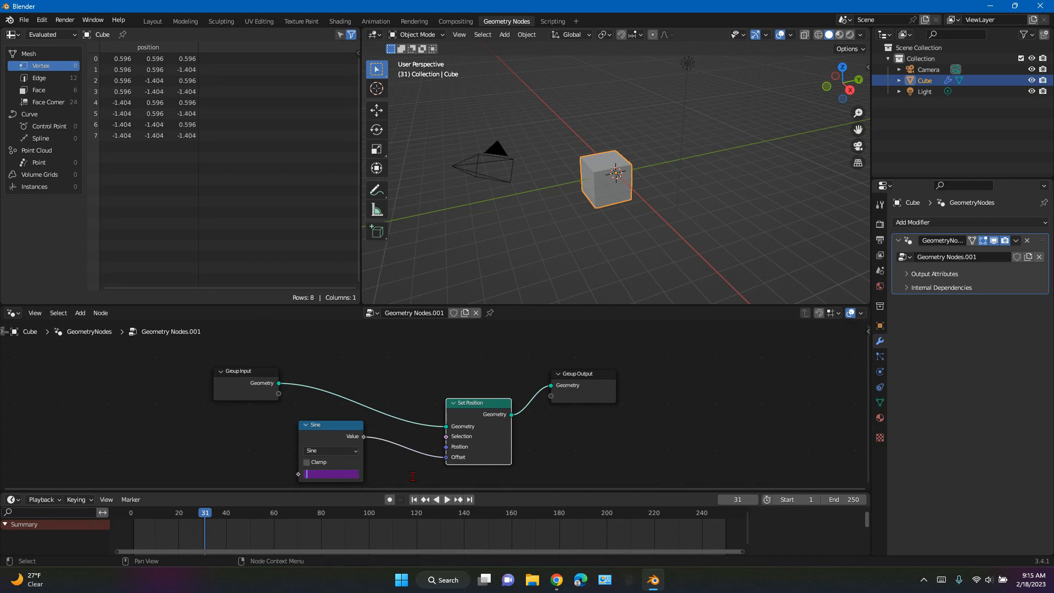
pyautogui.write('#frame/10')
pyautogui.press('Return')
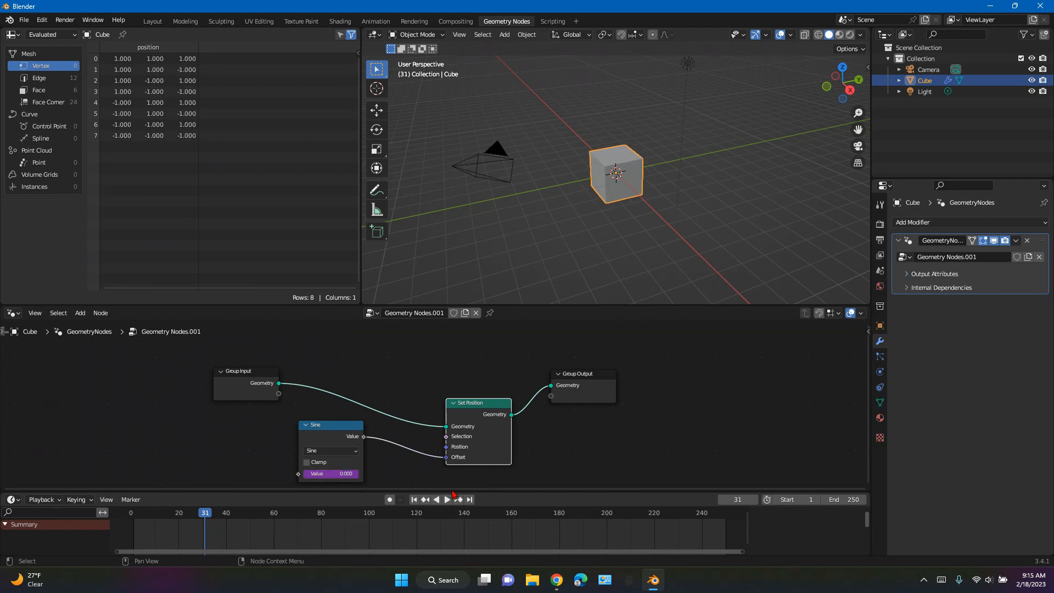
# - Rewind the timeline to frame 0 and play the animation briefly to check the cube's motion
pyautogui.moveTo(205, 520); pyautogui.dragTo(738, 525)
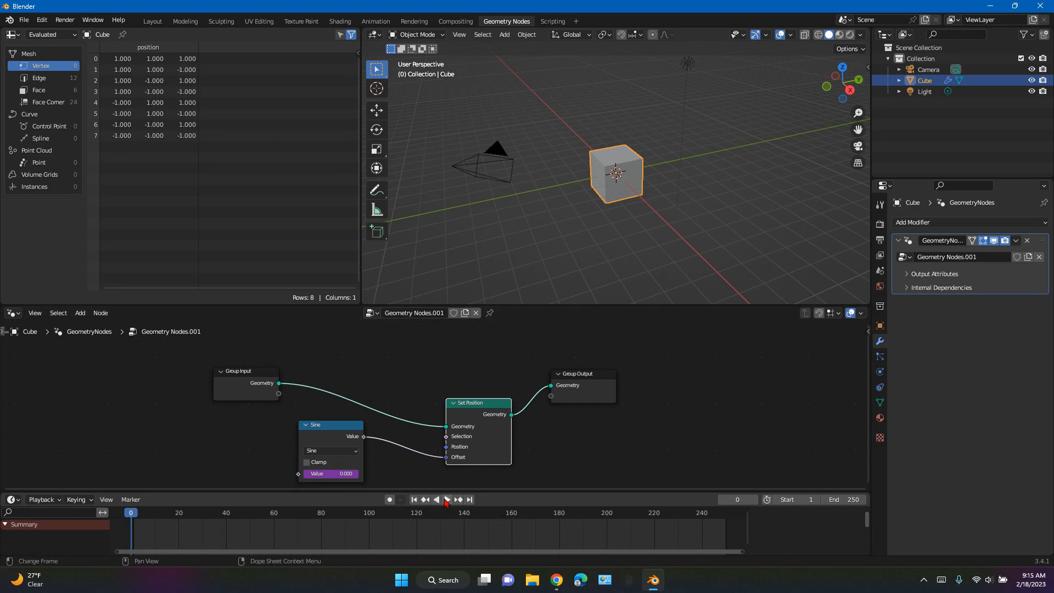
pyautogui.click(444, 500)
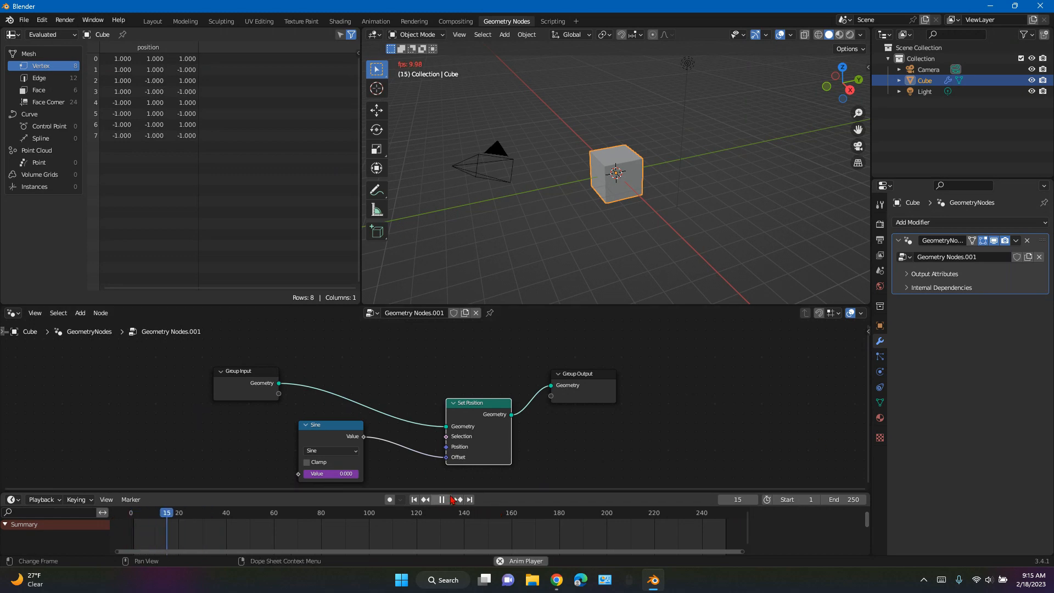
pyautogui.click(442, 499)
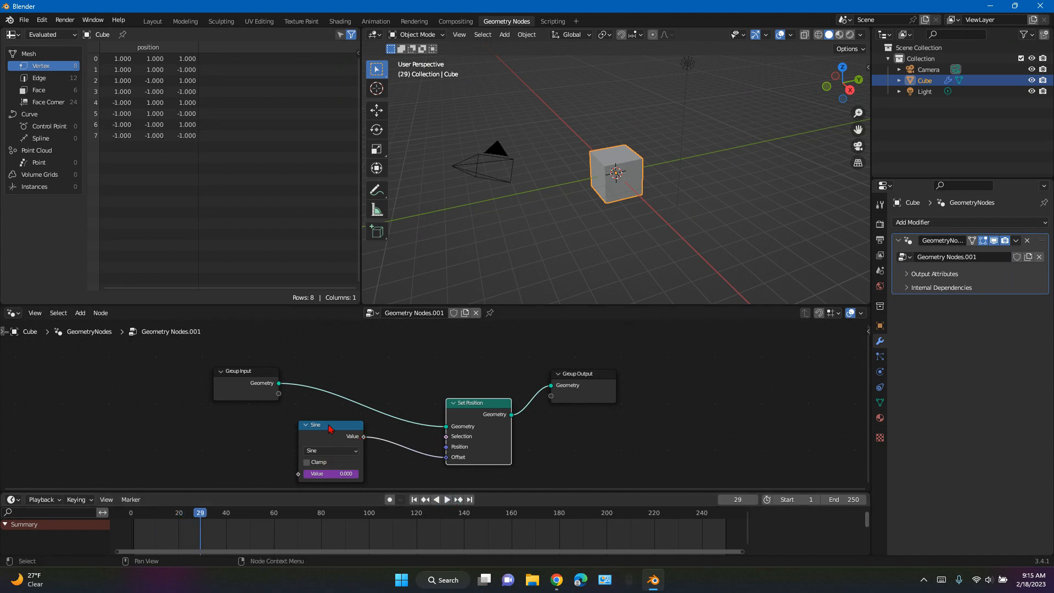
# - Move the Sine node closer to Set Position and restart playback from frame 0
pyautogui.moveTo(333, 428); pyautogui.dragTo(373, 421)
pyautogui.click(372, 471)
pyautogui.click(416, 473)
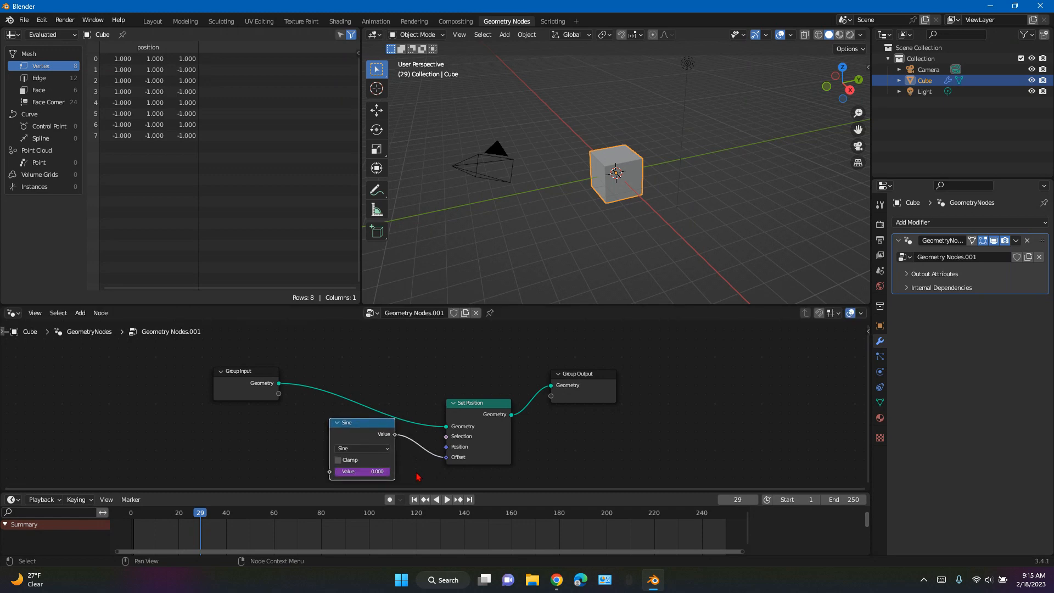
pyautogui.moveTo(169, 523); pyautogui.dragTo(130, 524)
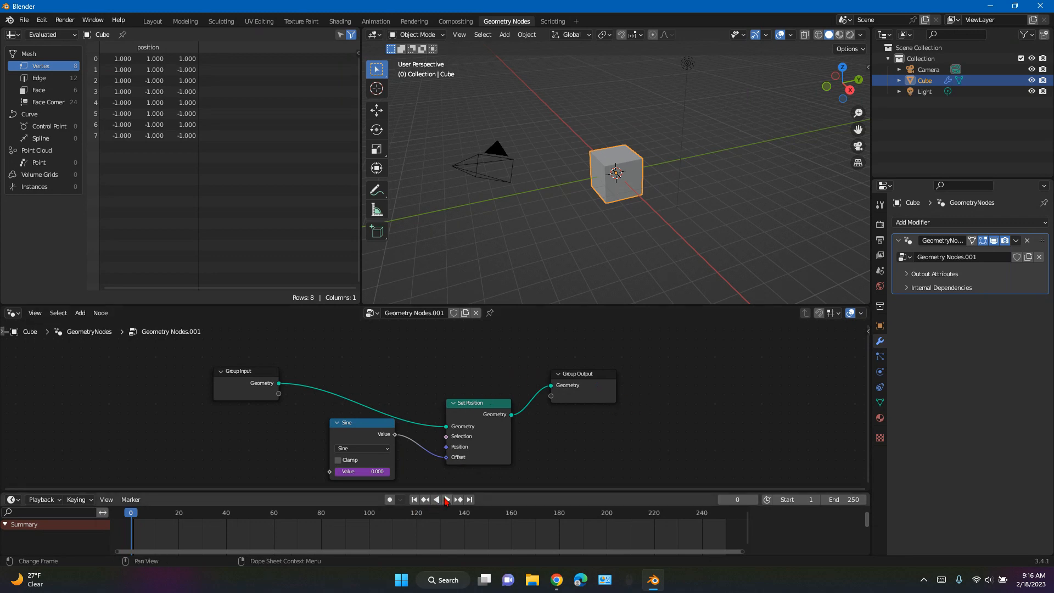
pyautogui.click(447, 499)
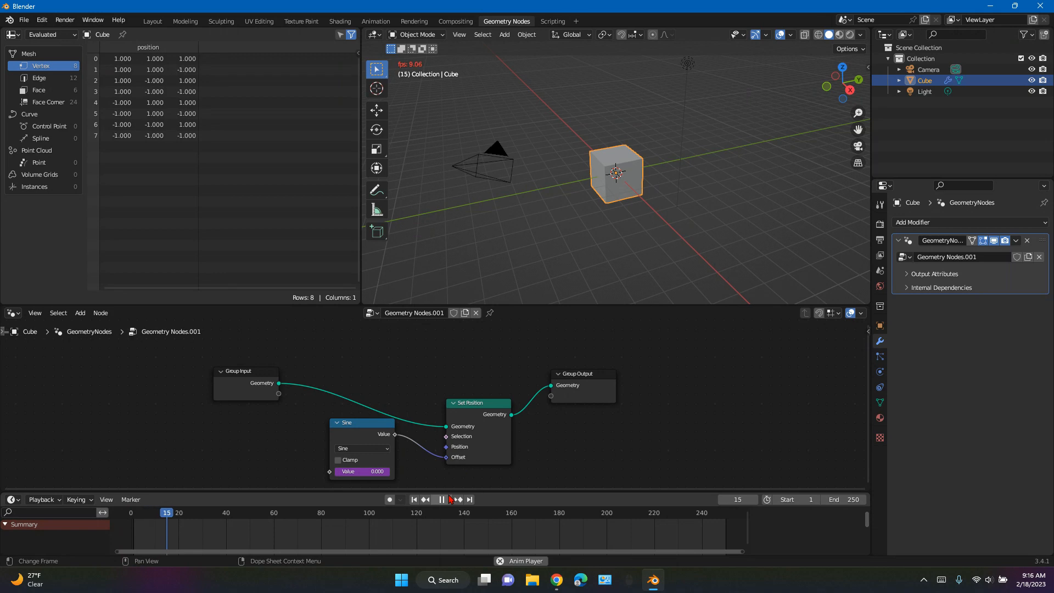
# - Try the Sine value on the Set Position node's Position input, cut that link and reconnect the value to Offset
pyautogui.click(369, 448)
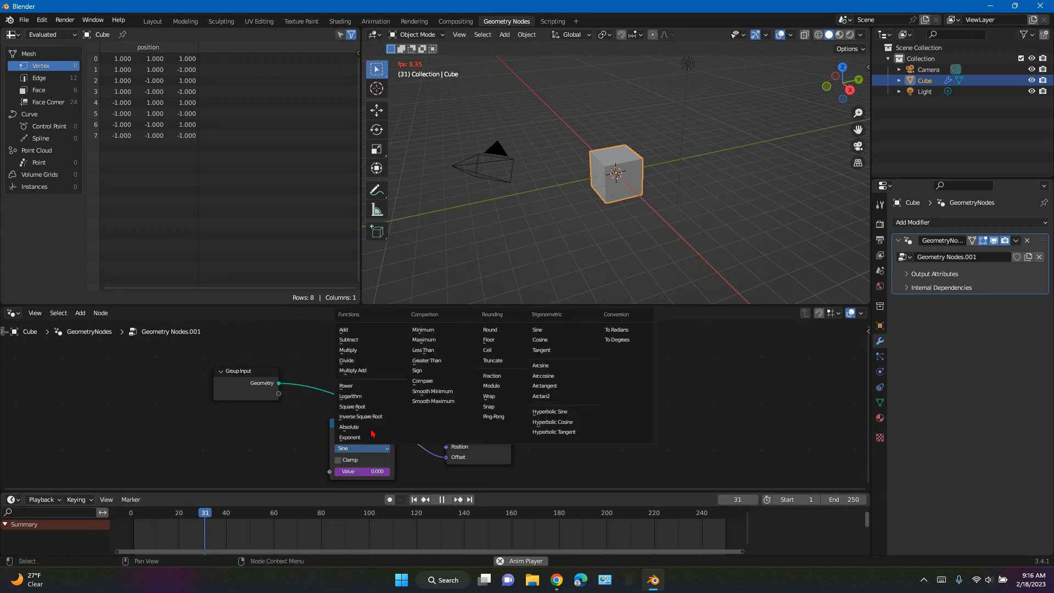
pyautogui.moveTo(367, 442); pyautogui.dragTo(446, 446)
pyautogui.click(388, 463)
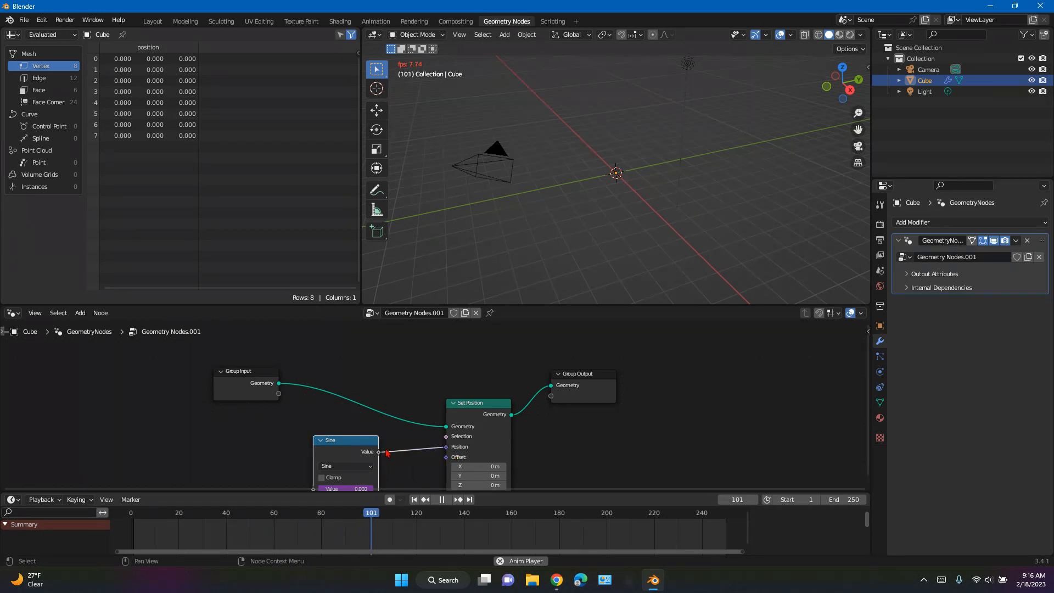
pyautogui.moveTo(380, 452); pyautogui.dragTo(443, 449)
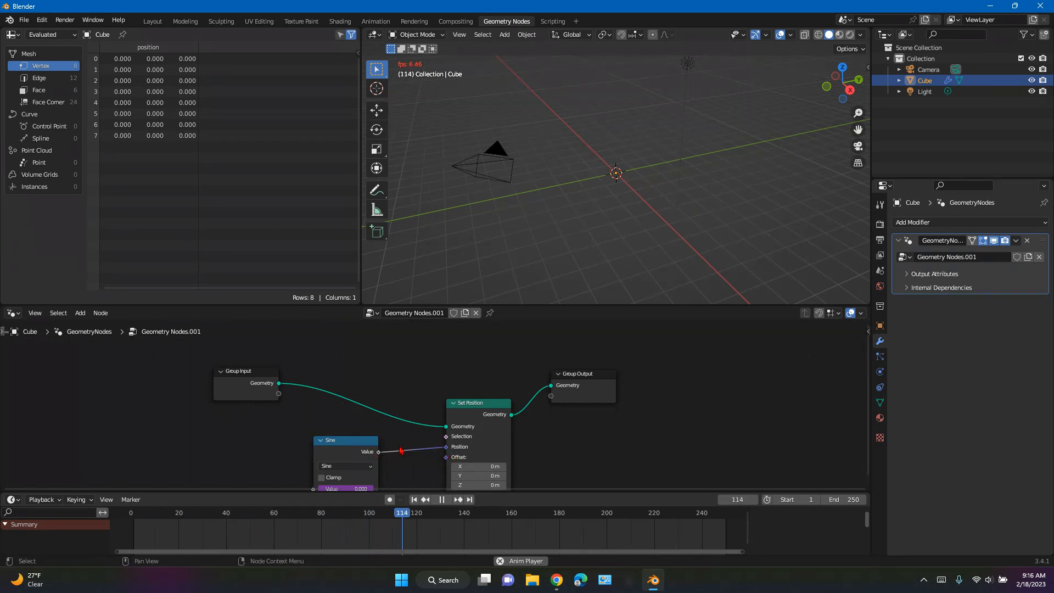
pyautogui.keyDown('ctrl'); pyautogui.moveTo(399, 447); pyautogui.dragTo(394, 454, button='right'); pyautogui.keyUp('ctrl')
pyautogui.moveTo(379, 452); pyautogui.dragTo(450, 457)
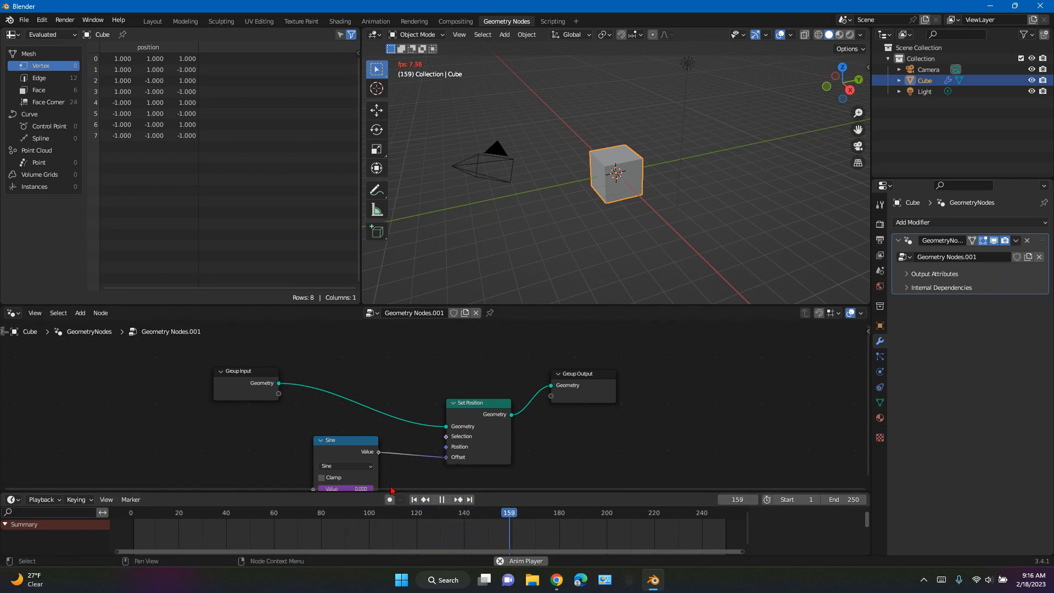
# - Switch the Sine node's Clamp option on and off again, and stop playback after rewinding to the timeline's start
pyautogui.scroll(-1, 351, 478)
pyautogui.click(330, 472)
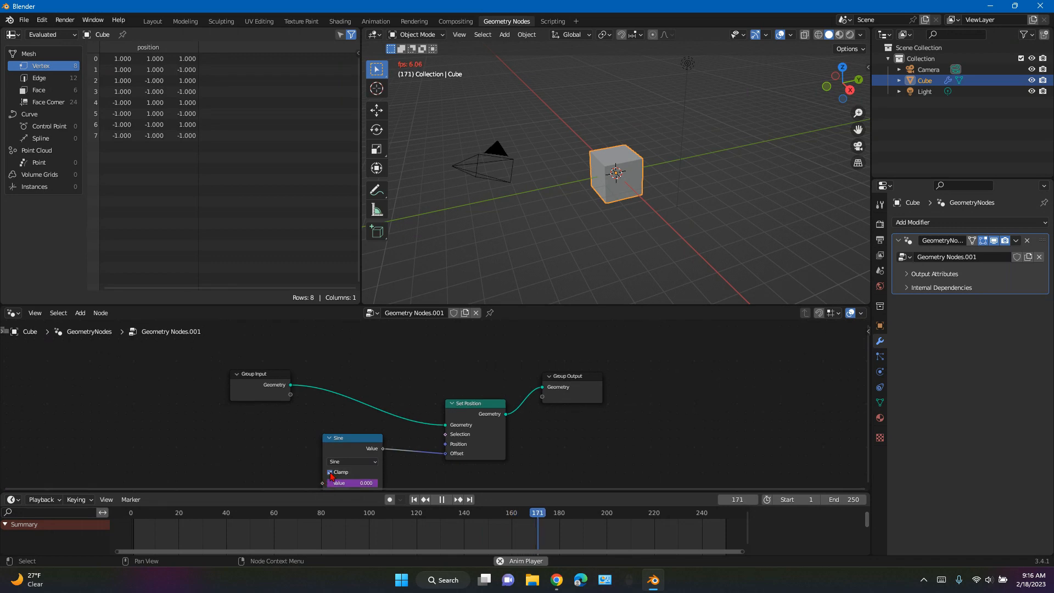
pyautogui.click(330, 474)
pyautogui.moveTo(553, 513); pyautogui.dragTo(116, 537)
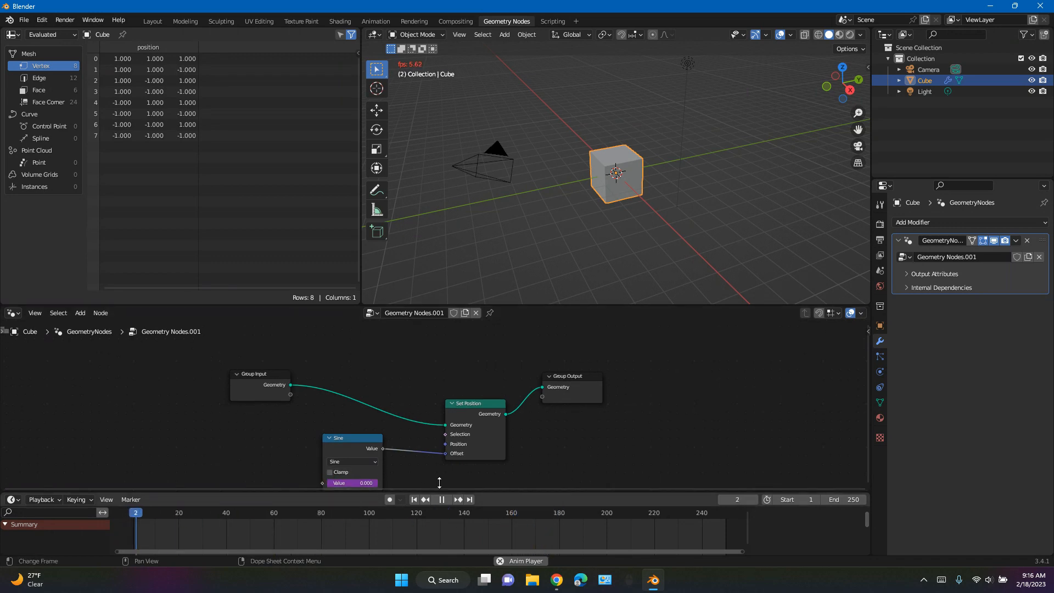
pyautogui.click(442, 499)
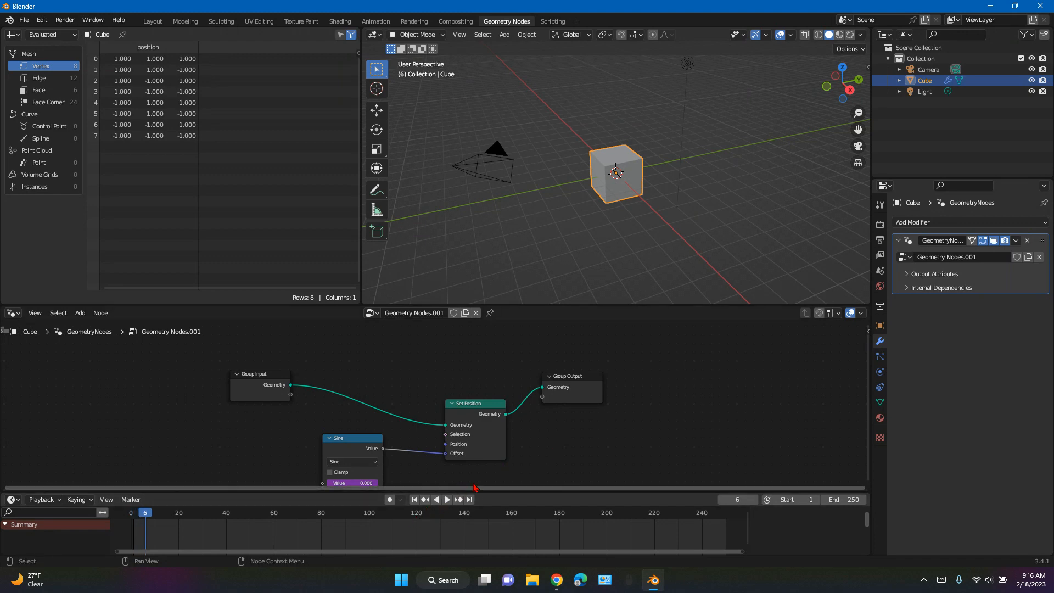
# - Delete the Sine node and unlink the Geometry Nodes.001 node group from the cube's modifier
pyautogui.moveTo(363, 446); pyautogui.dragTo(338, 424)
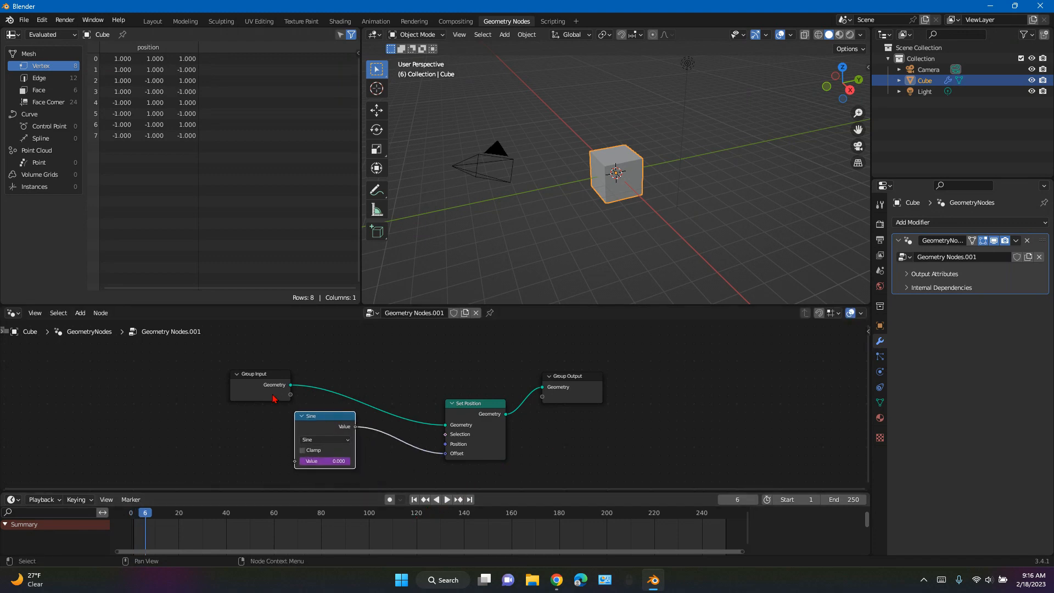
pyautogui.rightClick(274, 395)
pyautogui.click(272, 393)
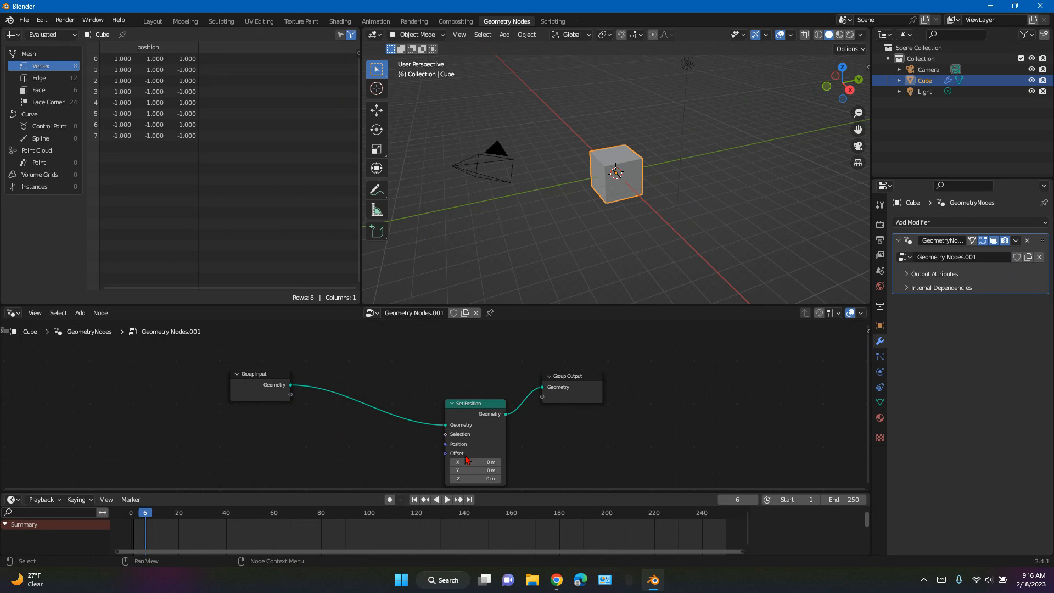
pyautogui.rightClick(434, 428)
pyautogui.rightClick(566, 399)
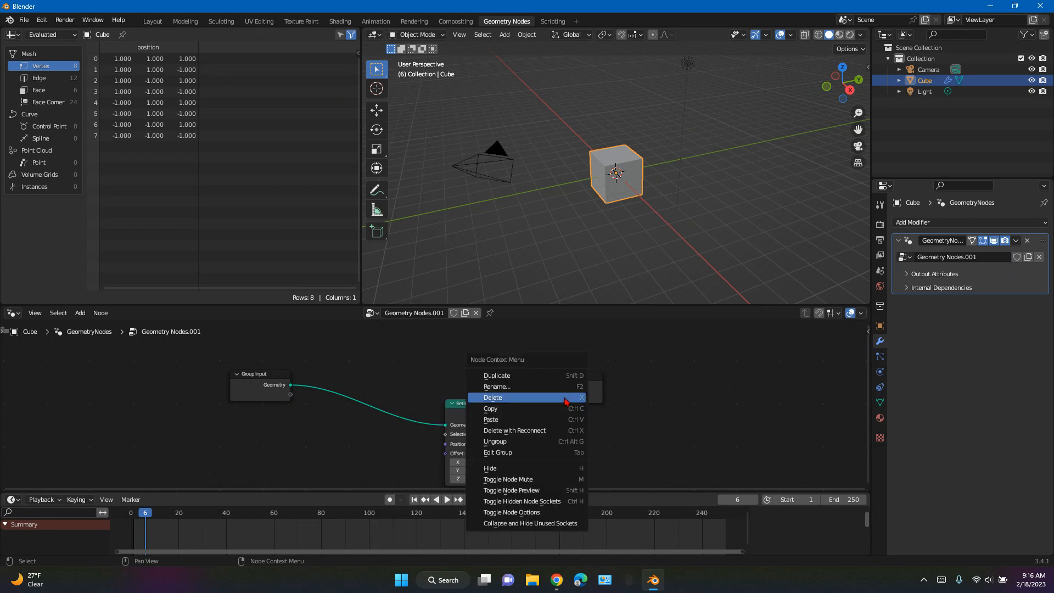
pyautogui.click(534, 404)
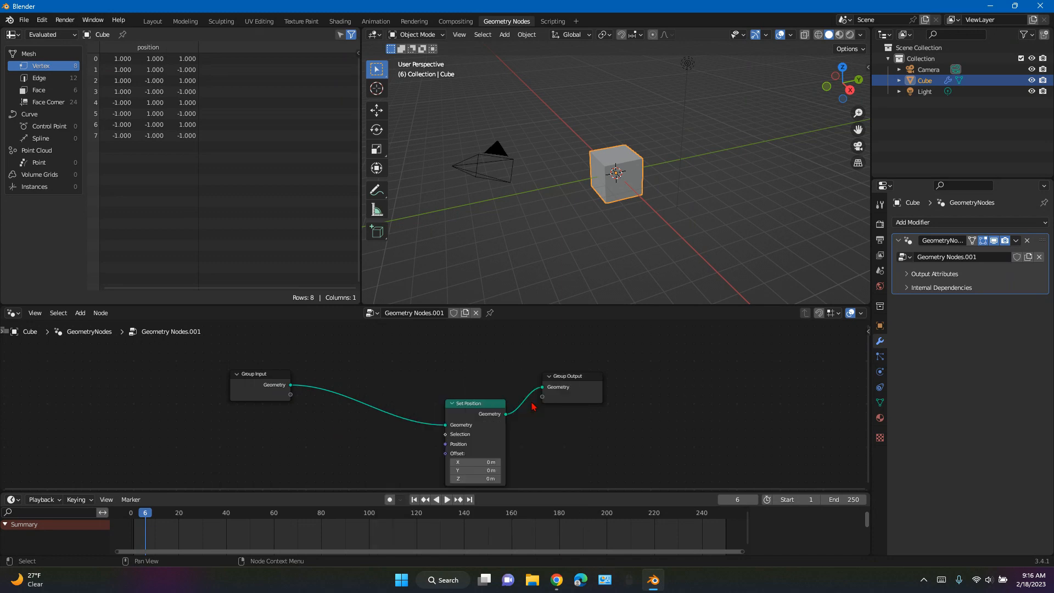
pyautogui.click(476, 313)
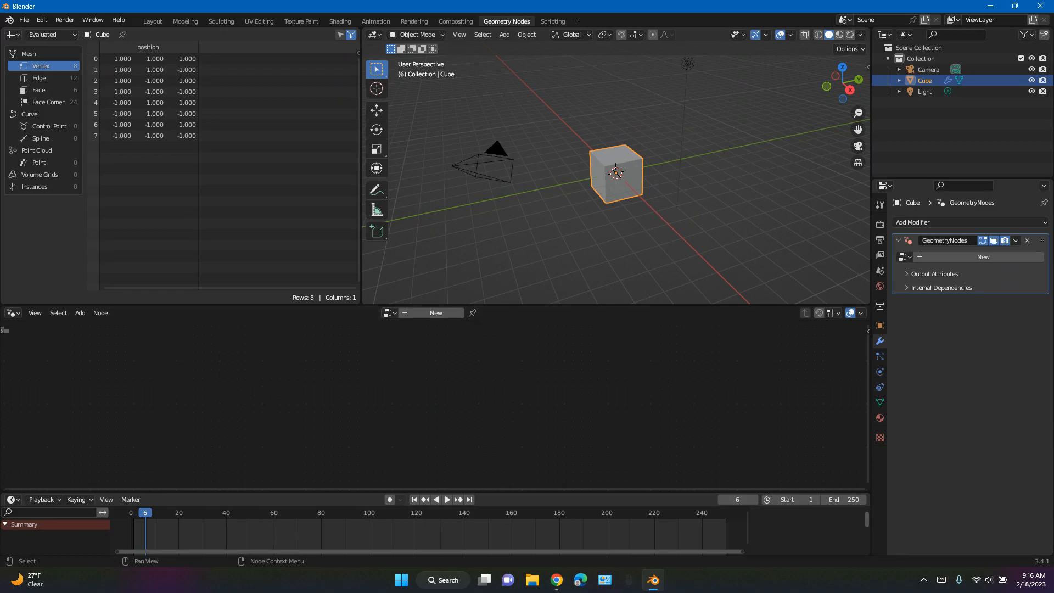